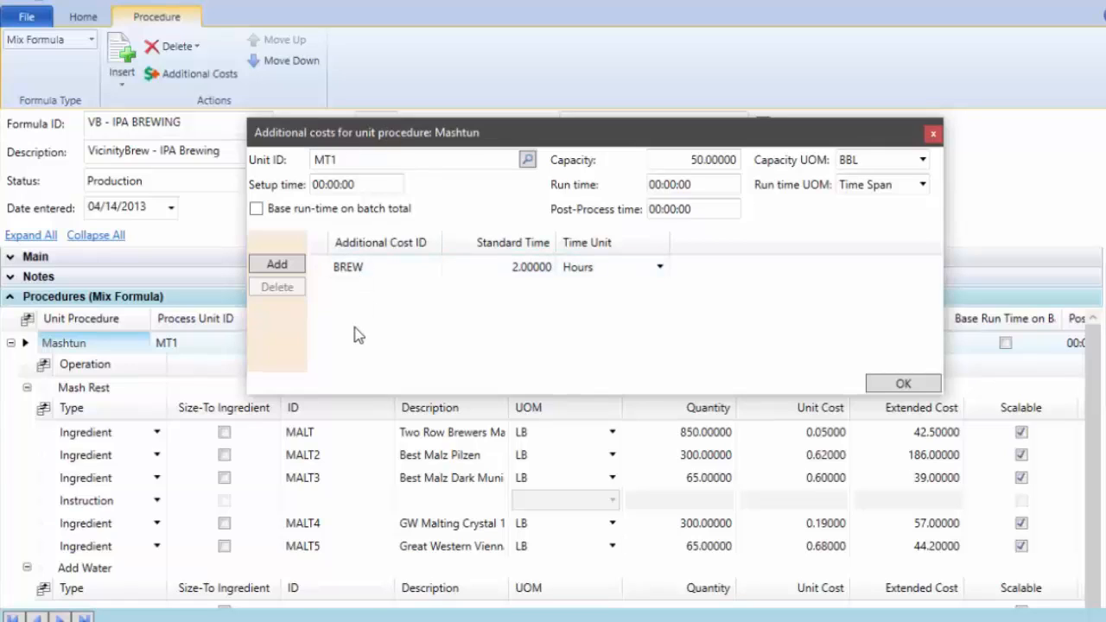
Open the setup record of the BREW additional cost and examine its description, hourly rate, batch-size rates and accounts
left_click(350, 267)
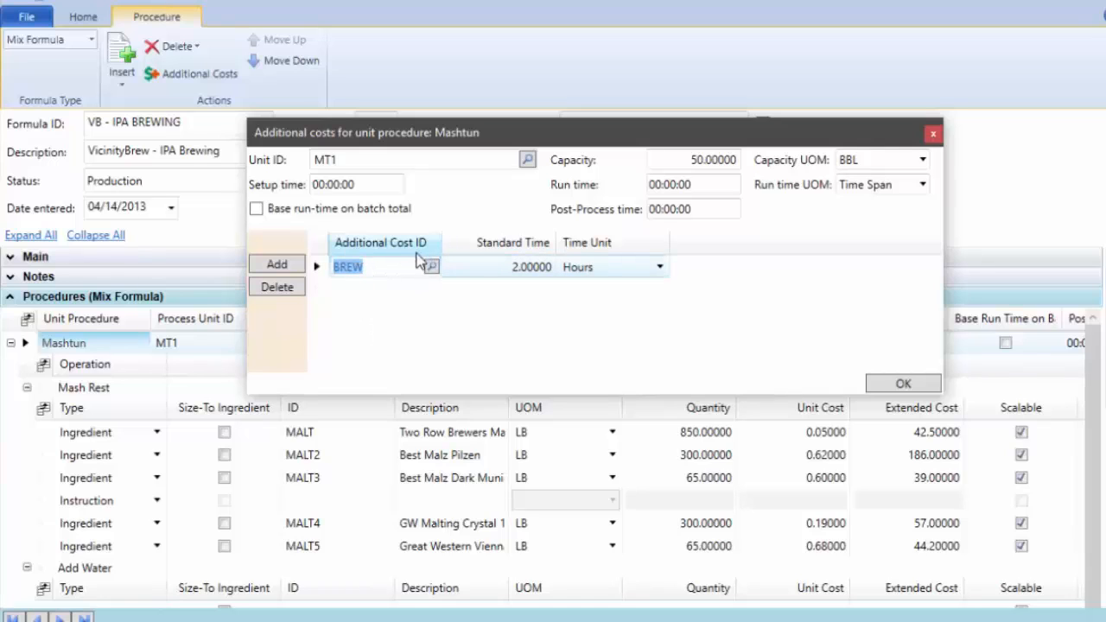
double_click(355, 273)
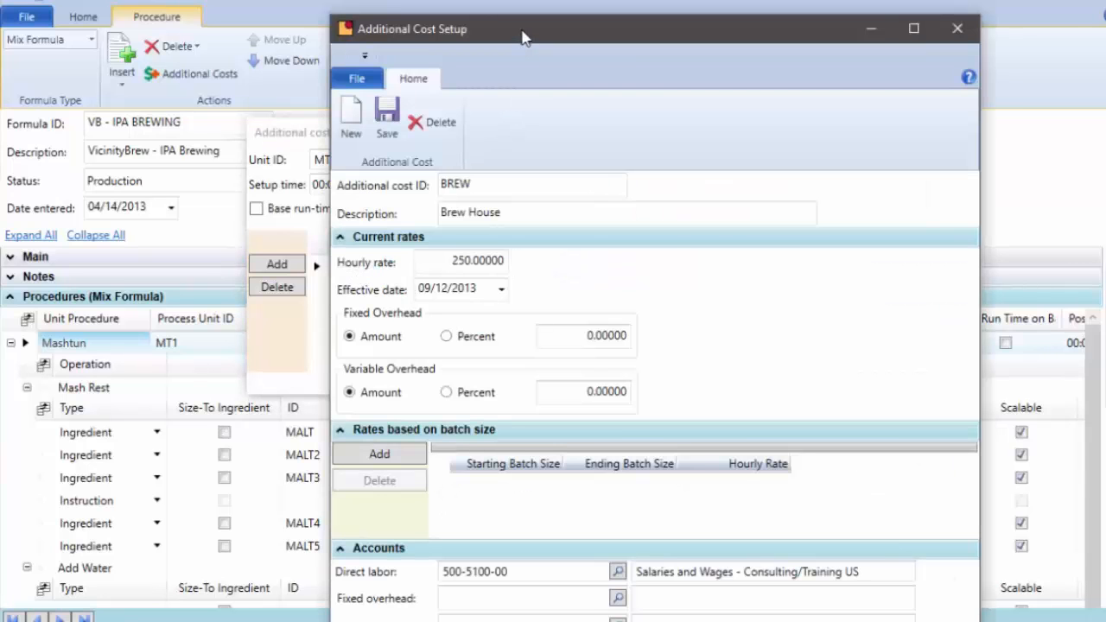
left_click_drag(523, 38, 312, 4)
left_click_drag(303, 153, 216, 152)
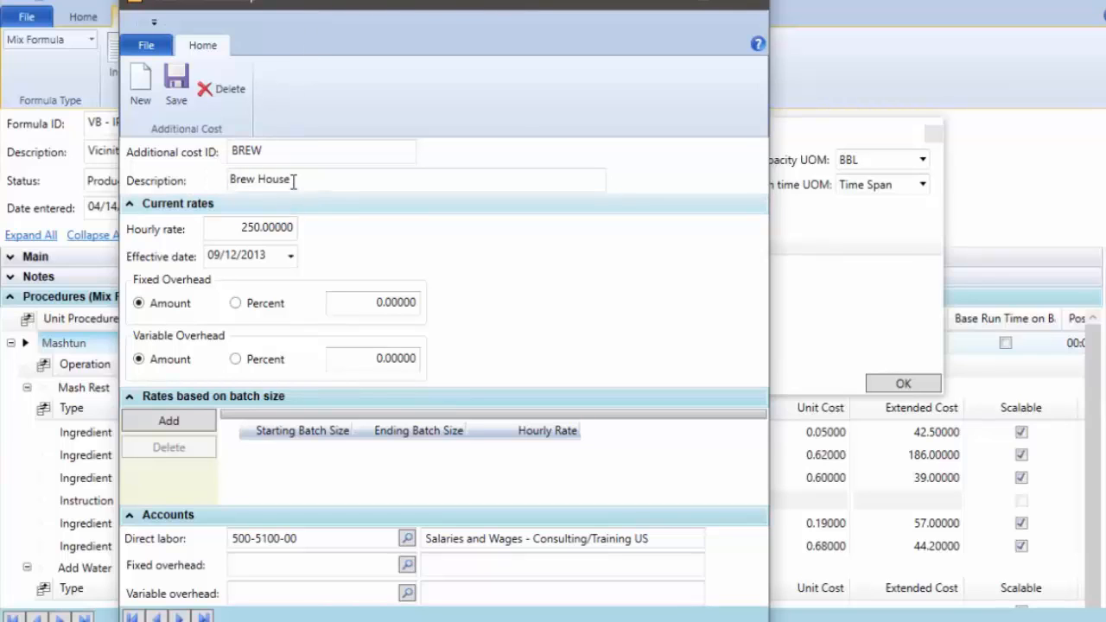
left_click_drag(293, 179, 200, 181)
left_click(239, 229)
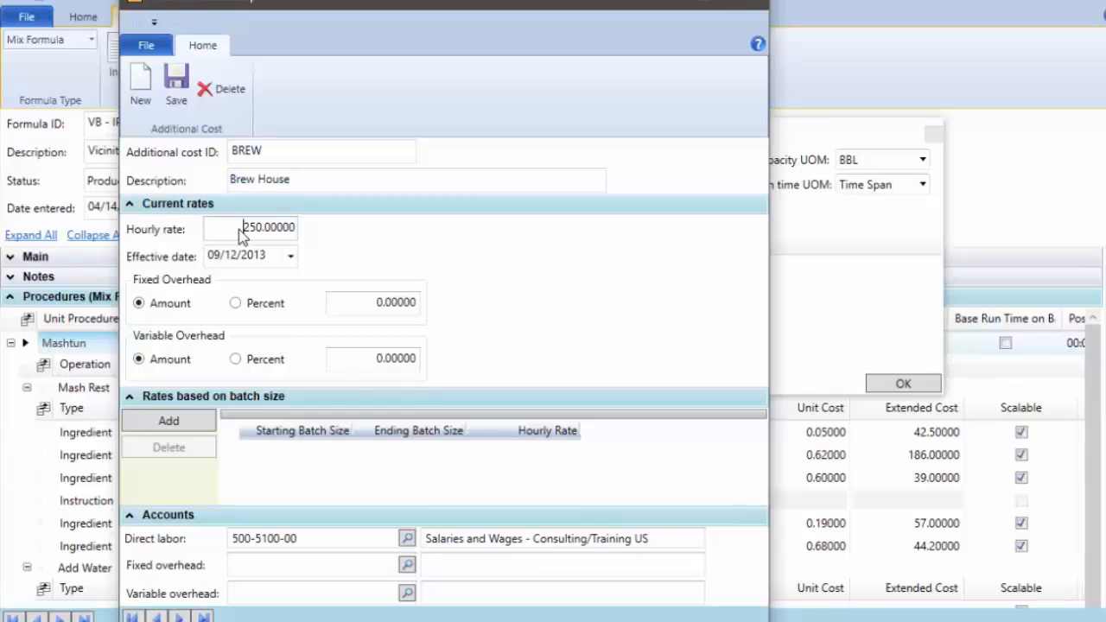
left_click_drag(241, 232, 299, 233)
left_click(129, 398)
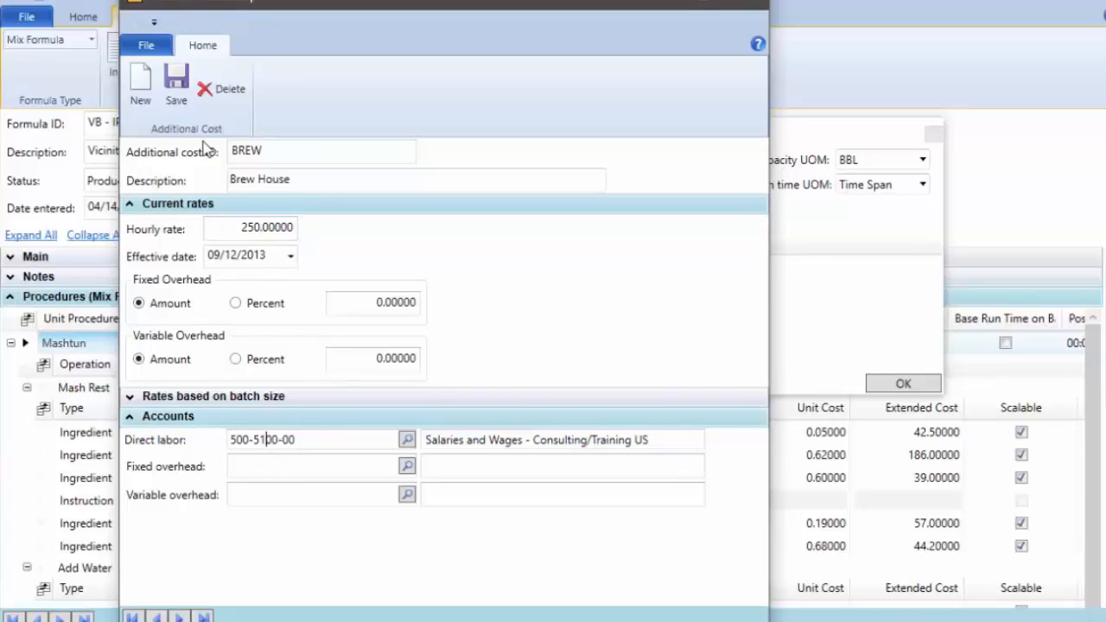
Save the BREW additional cost record and close its setup window
left_click_drag(265, 150, 210, 153)
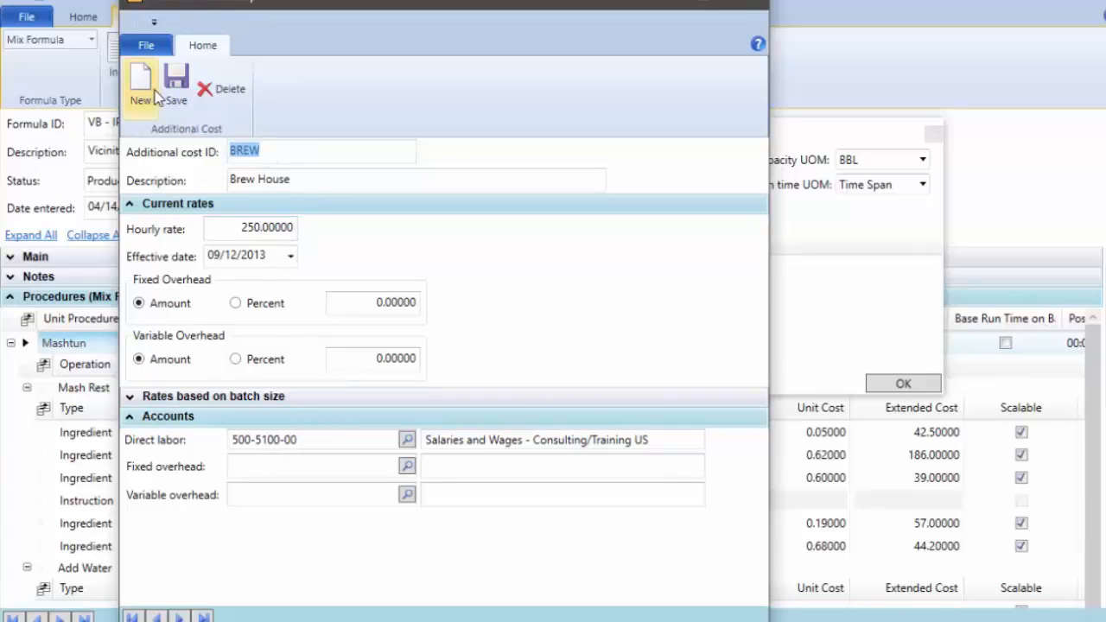
left_click(178, 92)
left_click(748, 3)
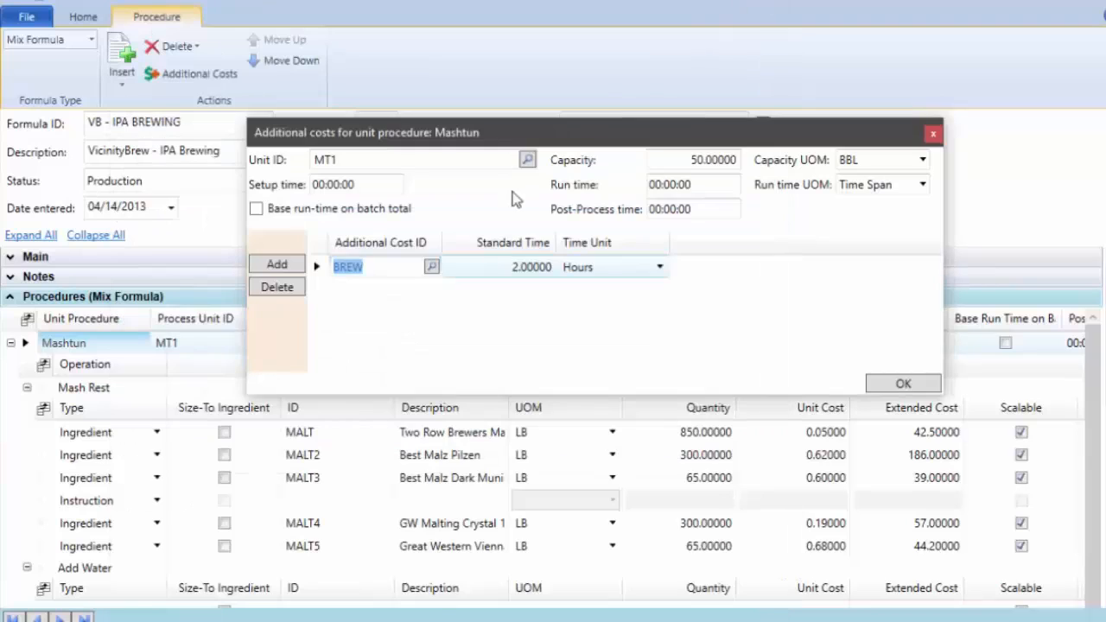
Set the Mashtun BREW cost's standard time to 1 with Hours as the time unit, and confirm the additional costs
left_click(506, 274)
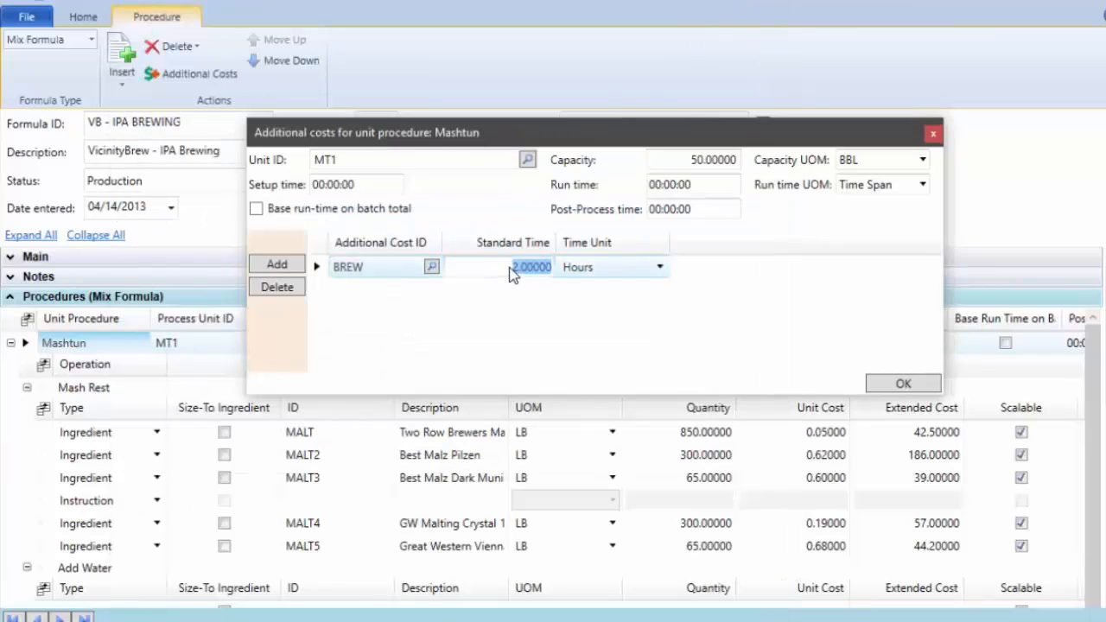
type("1")
key("Tab")
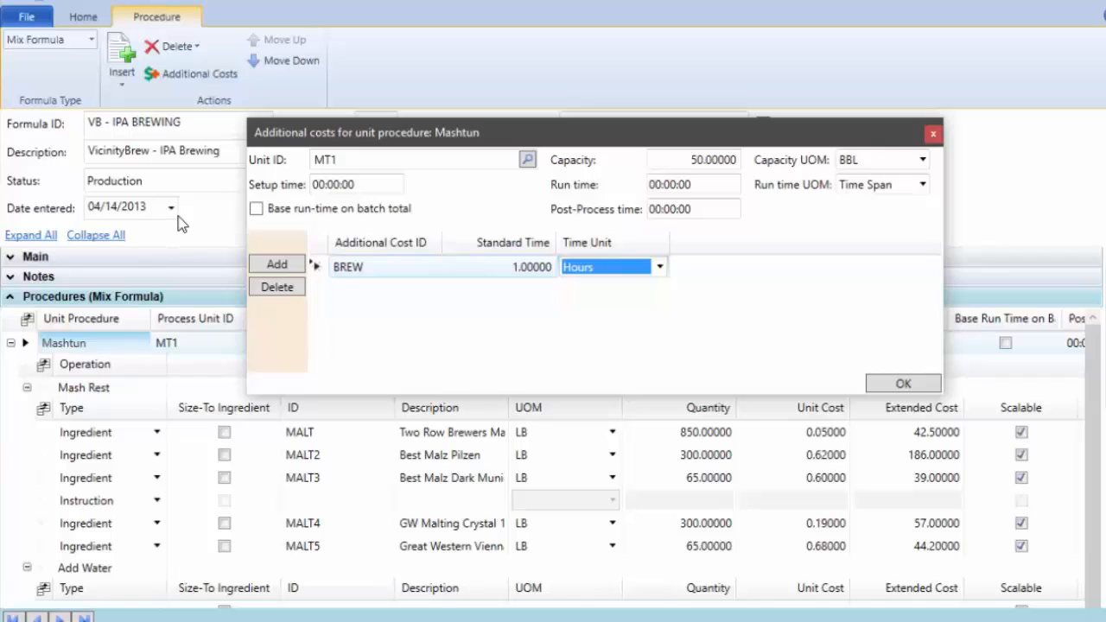
left_click(659, 269)
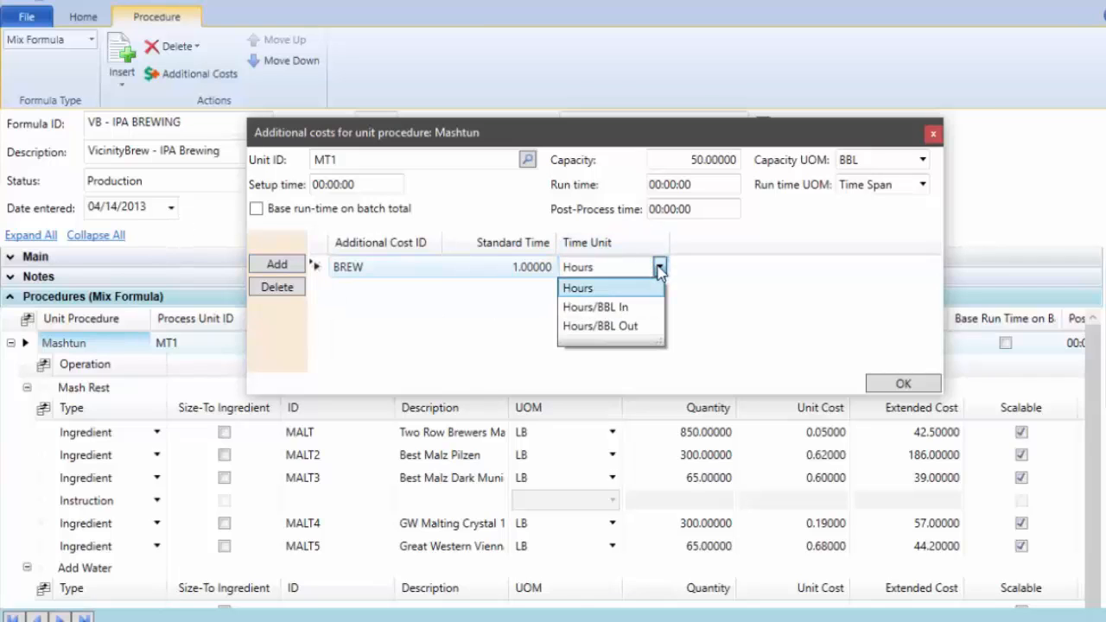
left_click(566, 288)
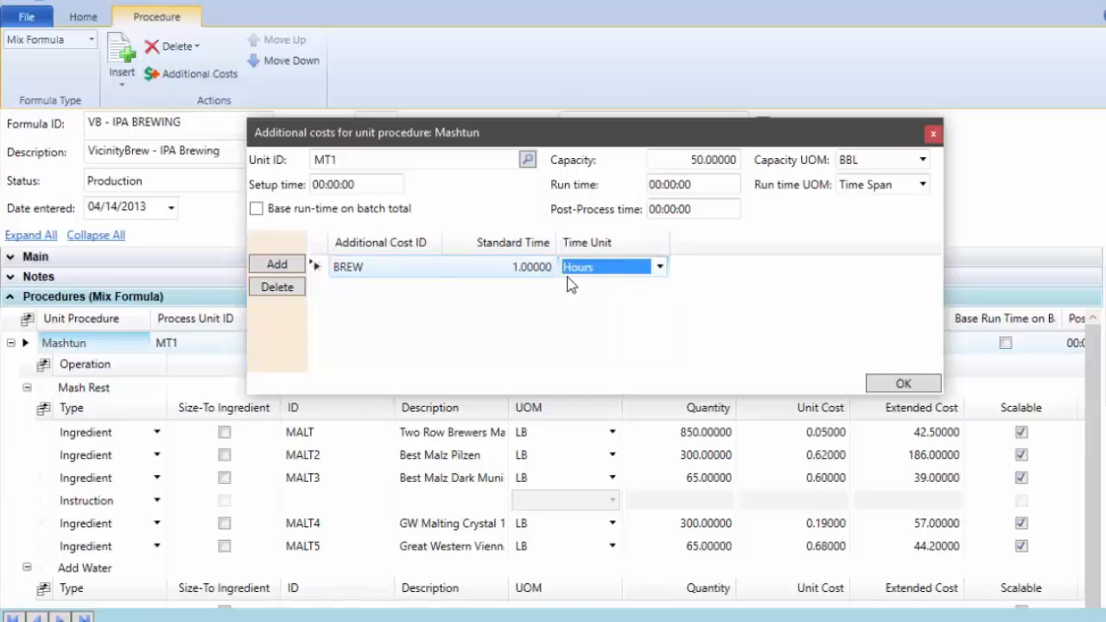
left_click(529, 271)
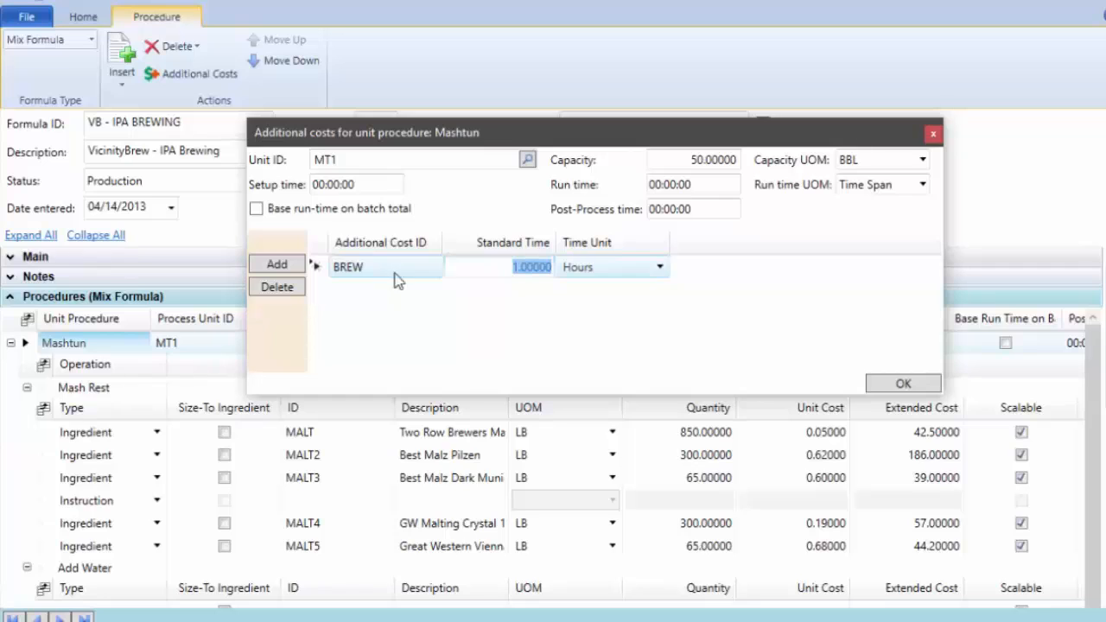
left_click(895, 384)
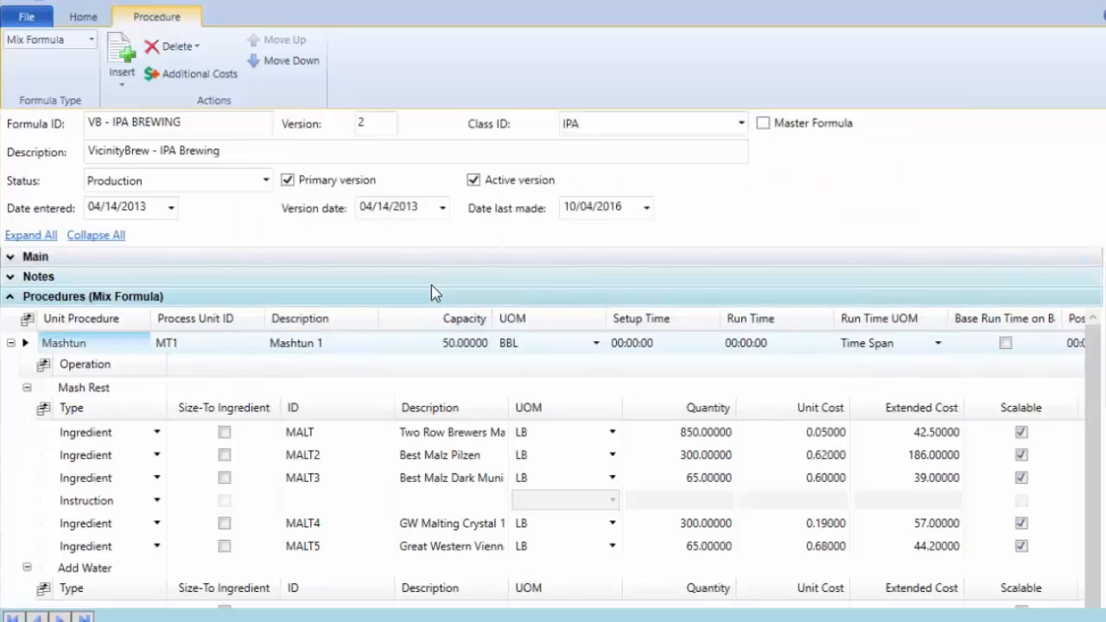
Open Batch Entry and load batch WE-0495 for the VB - IPA BREWING formula through the batch number lookup
left_click(83, 17)
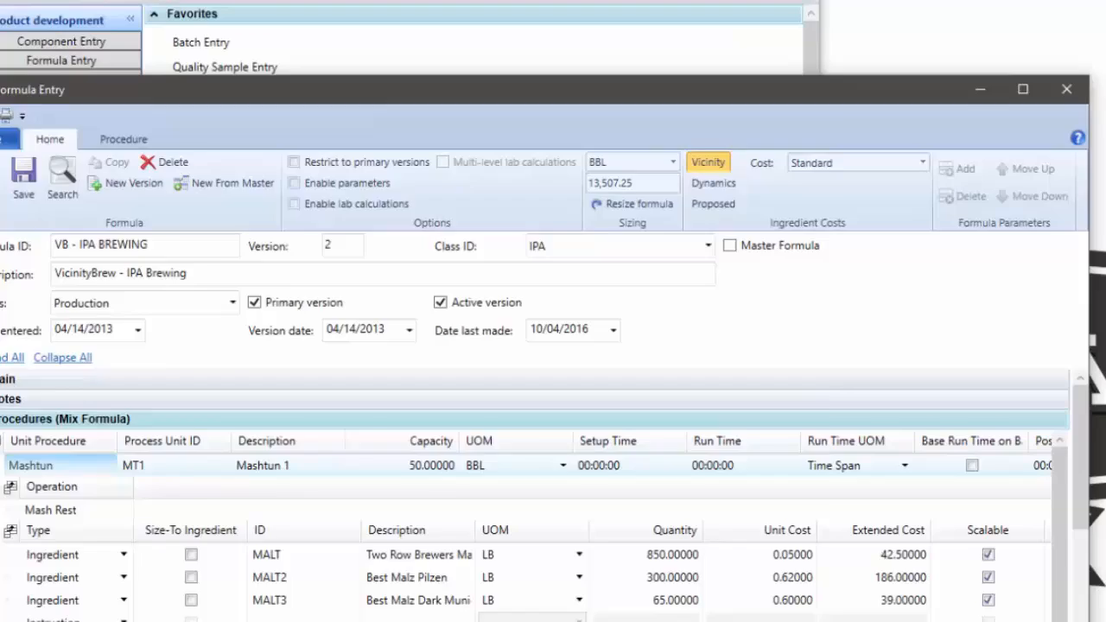
left_click(214, 44)
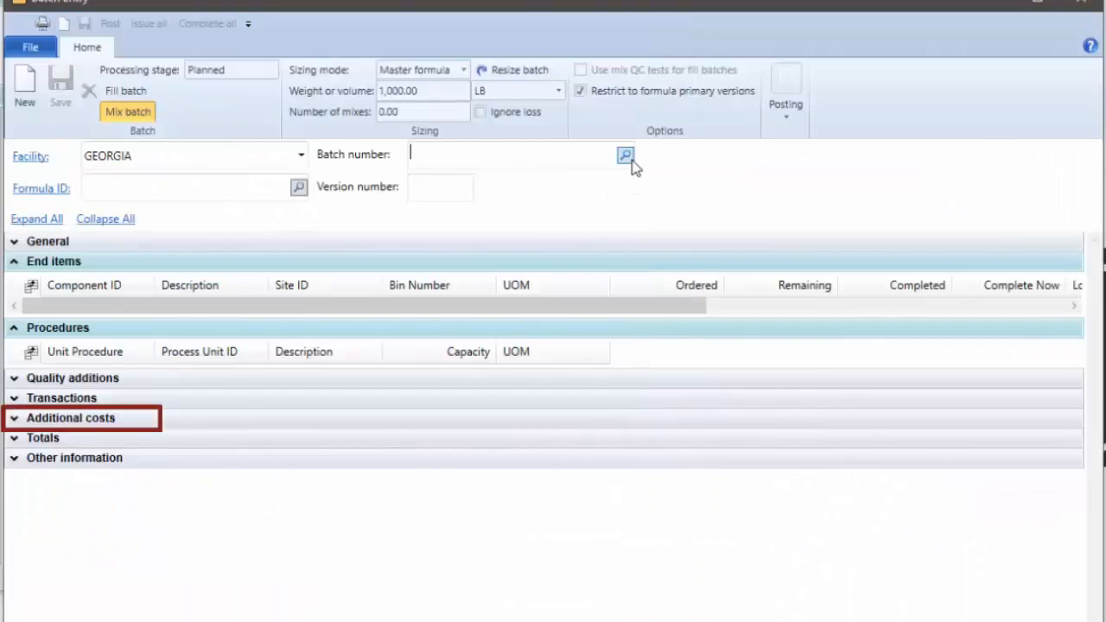
left_click(629, 159)
double_click(383, 480)
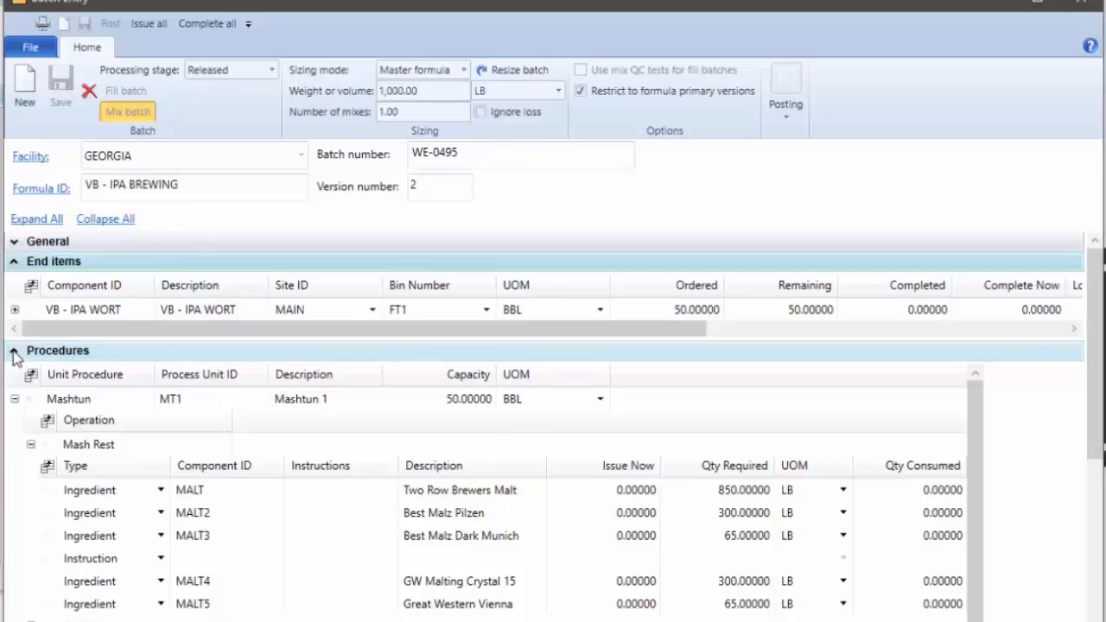
Show the batch's additional costs for the Mashtun unit procedure and set BREW's standard hours to 1
left_click(16, 350)
left_click(15, 410)
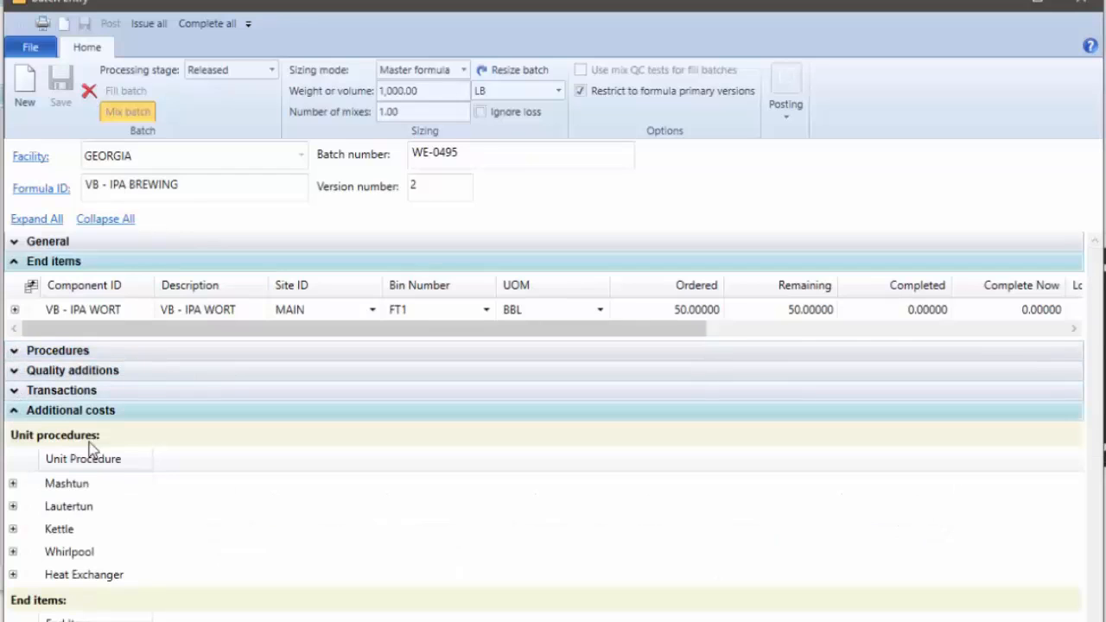
left_click(13, 483)
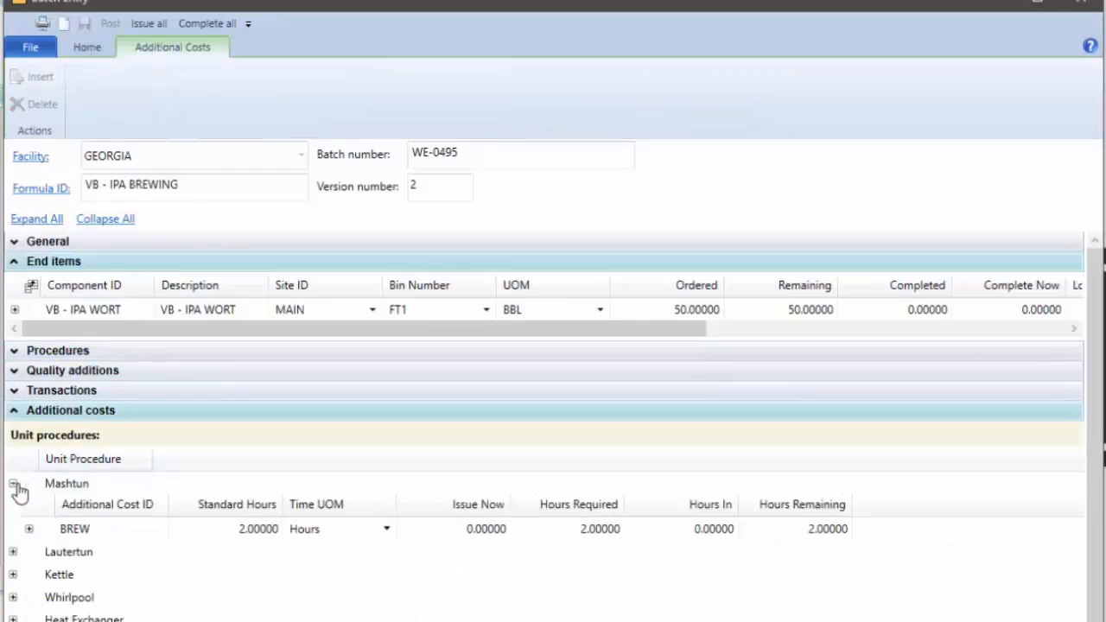
left_click(74, 528)
key("Tab")
type("1")
key("Tab")
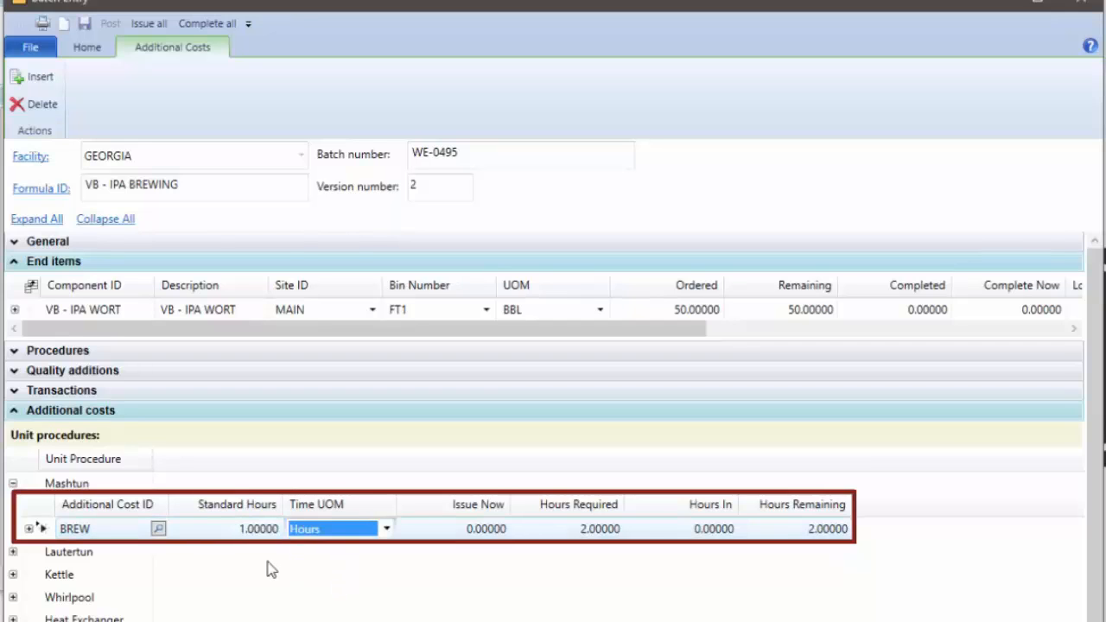
Issue all remaining ingredients of the batch and confirm the operation
left_click(473, 531)
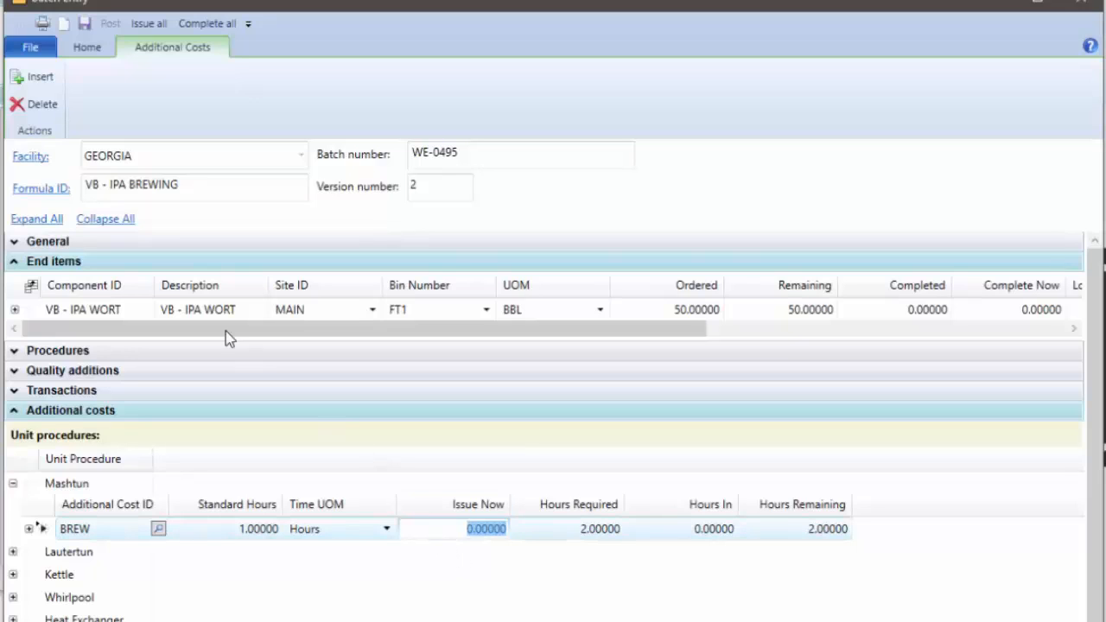
left_click(151, 24)
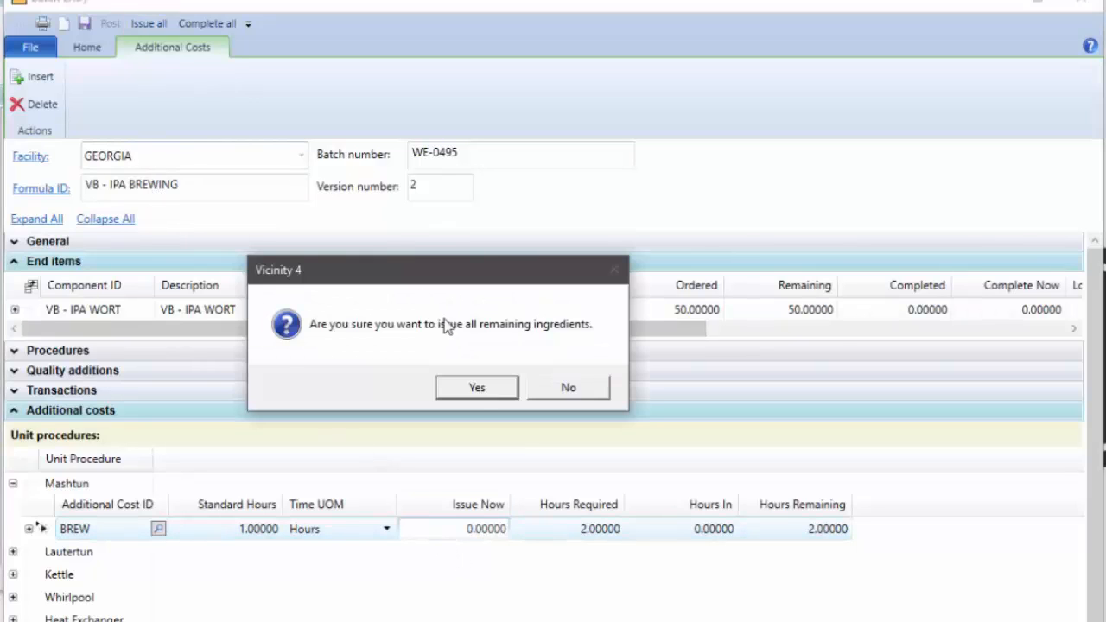
left_click(471, 396)
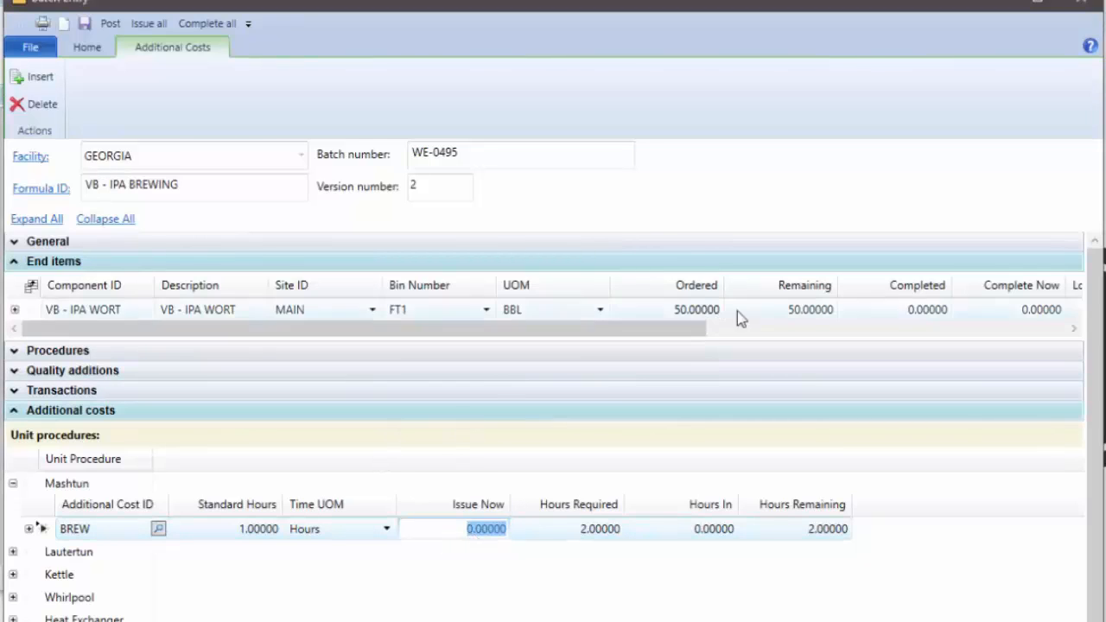
Set the Complete Now quantity of the VB - IPA WORT end item to 48
left_click(1008, 316)
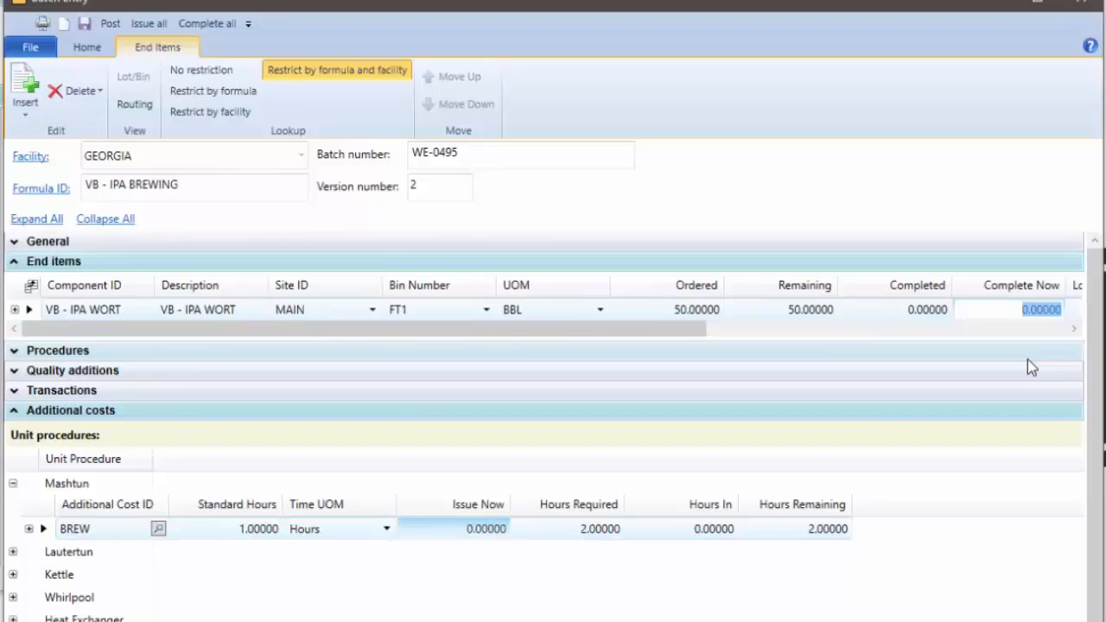
type("48")
key("Tab")
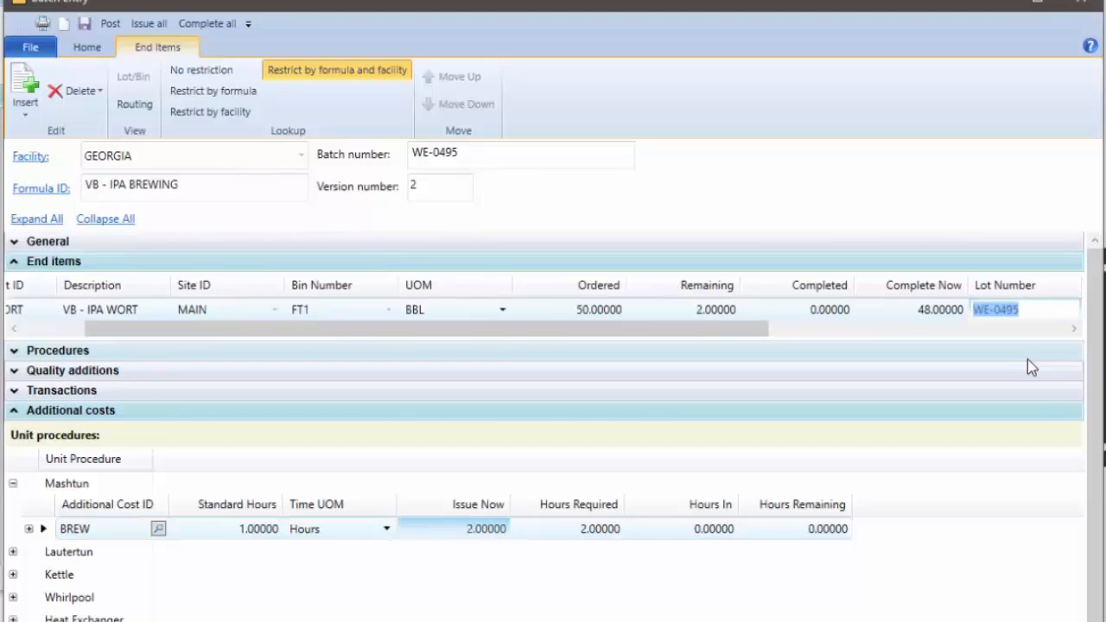
Set the Issue Now hours of the Mashtun BREW additional cost to 1
left_click(458, 532)
type("1")
key("Tab")
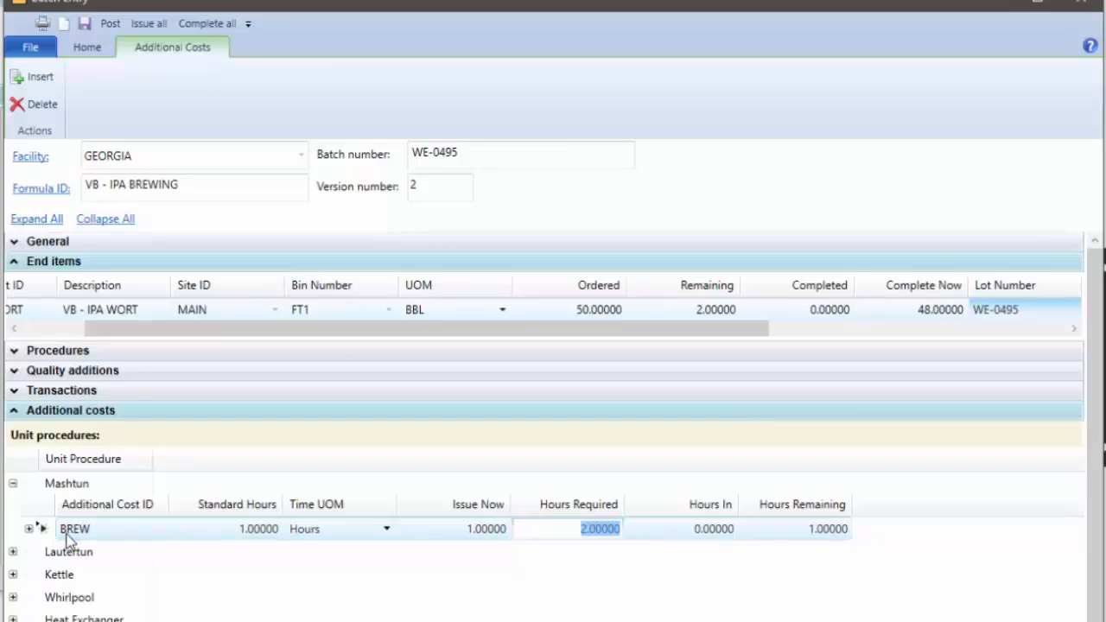
Examine the batch's cost totals and its transactions, collapsing each section after viewing it
left_click(13, 412)
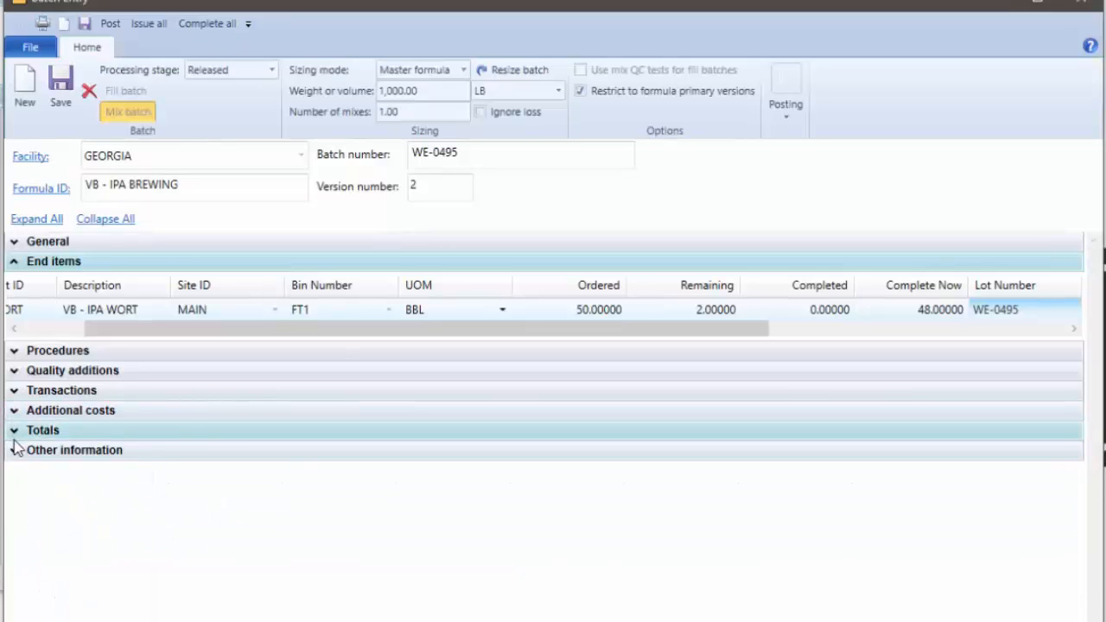
left_click(14, 436)
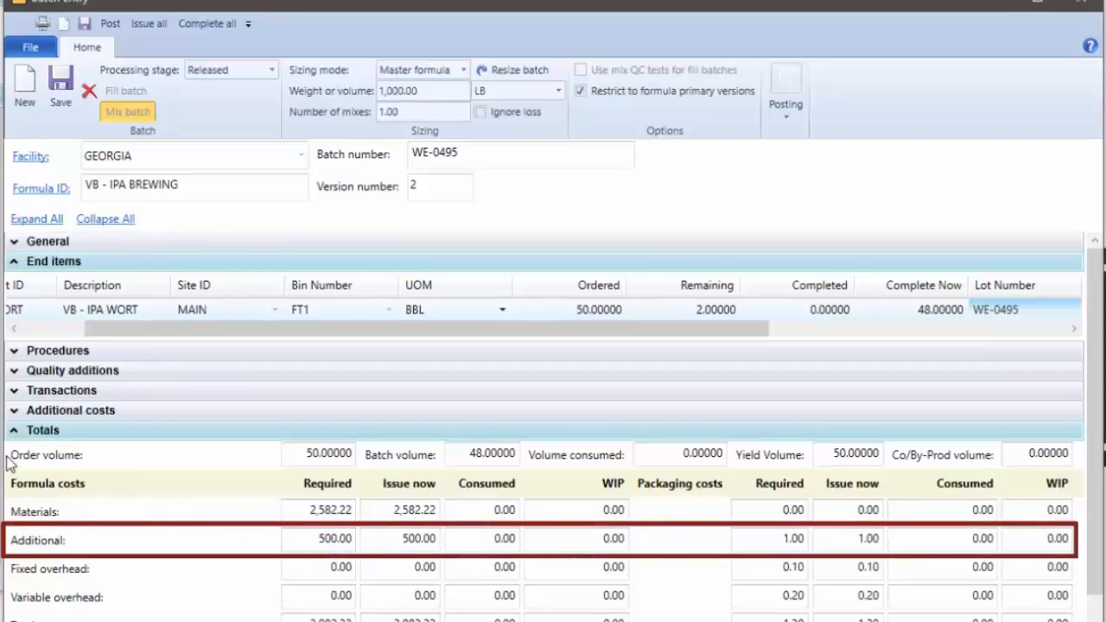
left_click(14, 429)
left_click(14, 390)
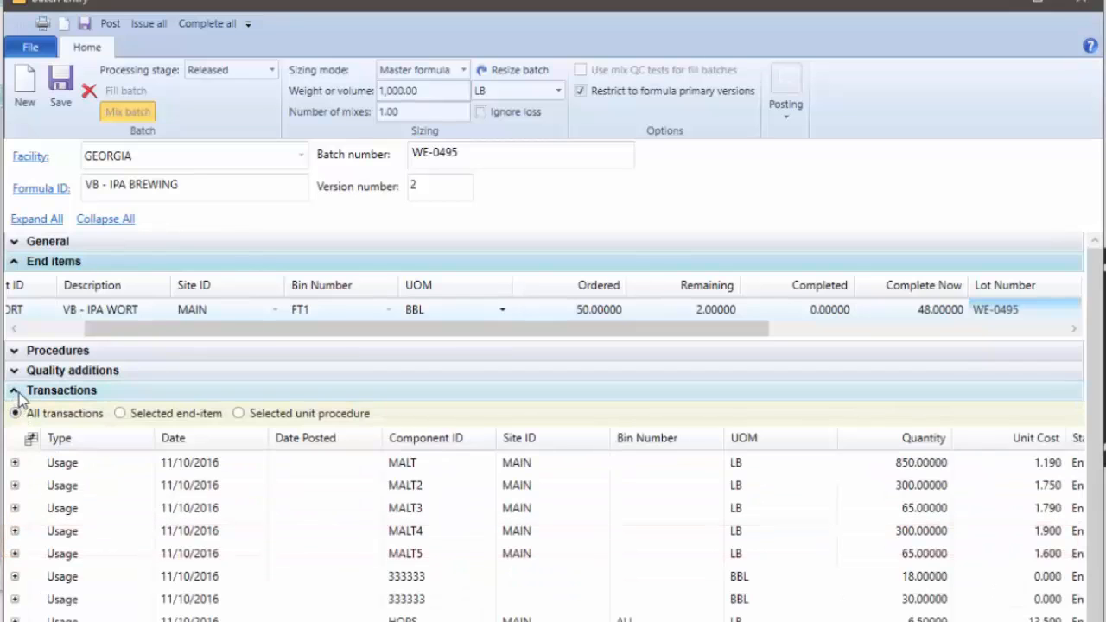
left_click(14, 391)
left_click(14, 410)
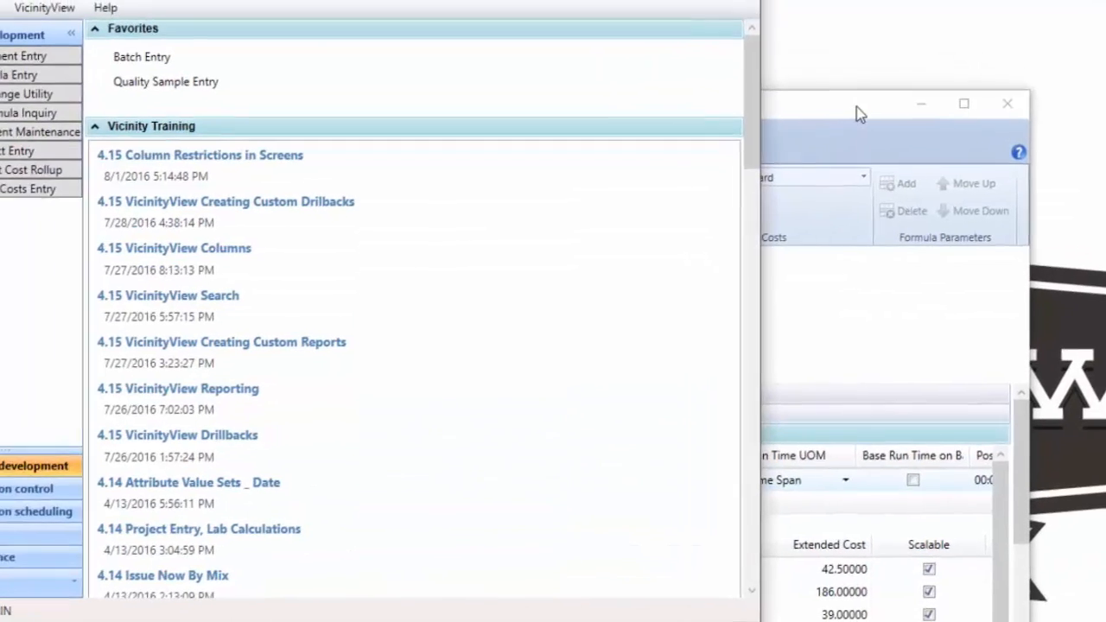
Return to Formula Entry, start a blank formula, look up FERM and load VB - IPA FERMENTATION
left_click(856, 108)
left_click_drag(851, 112, 897, 19)
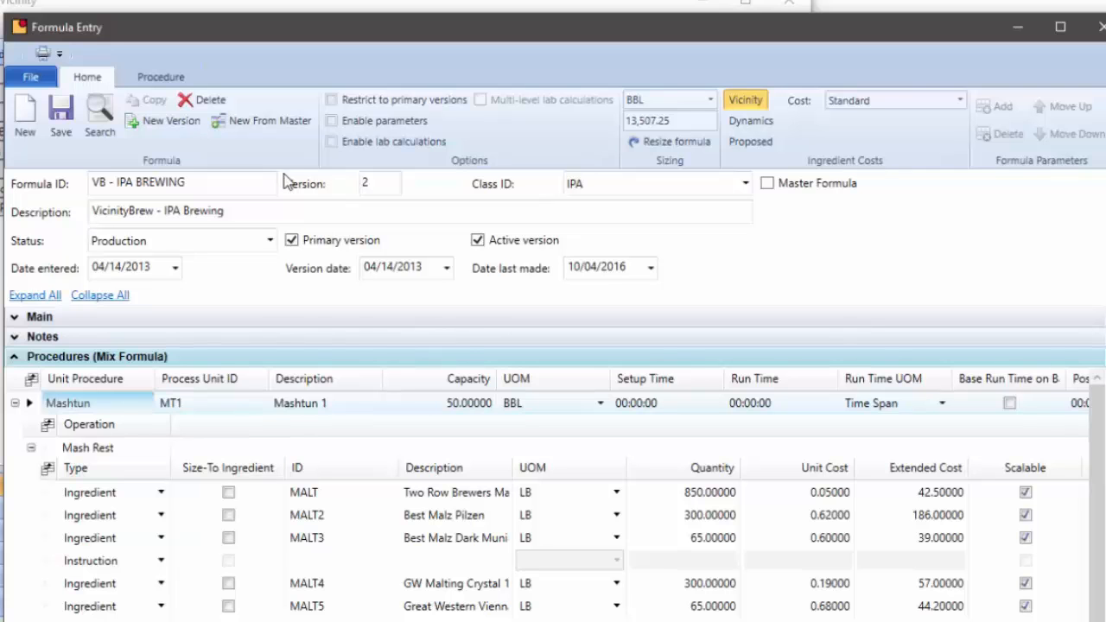
left_click(25, 114)
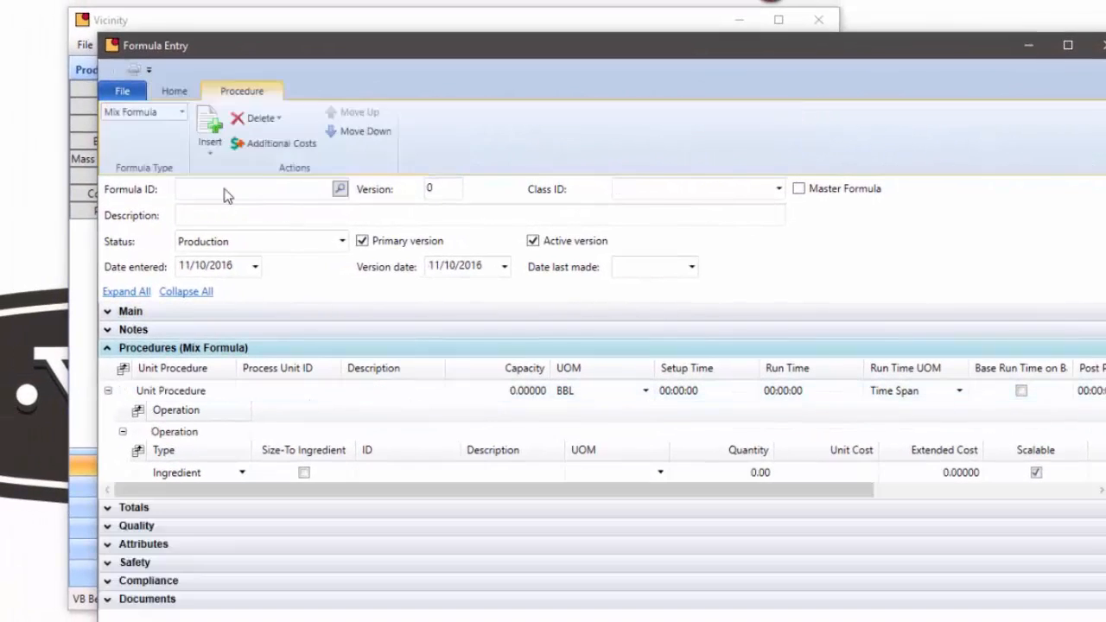
left_click(226, 195)
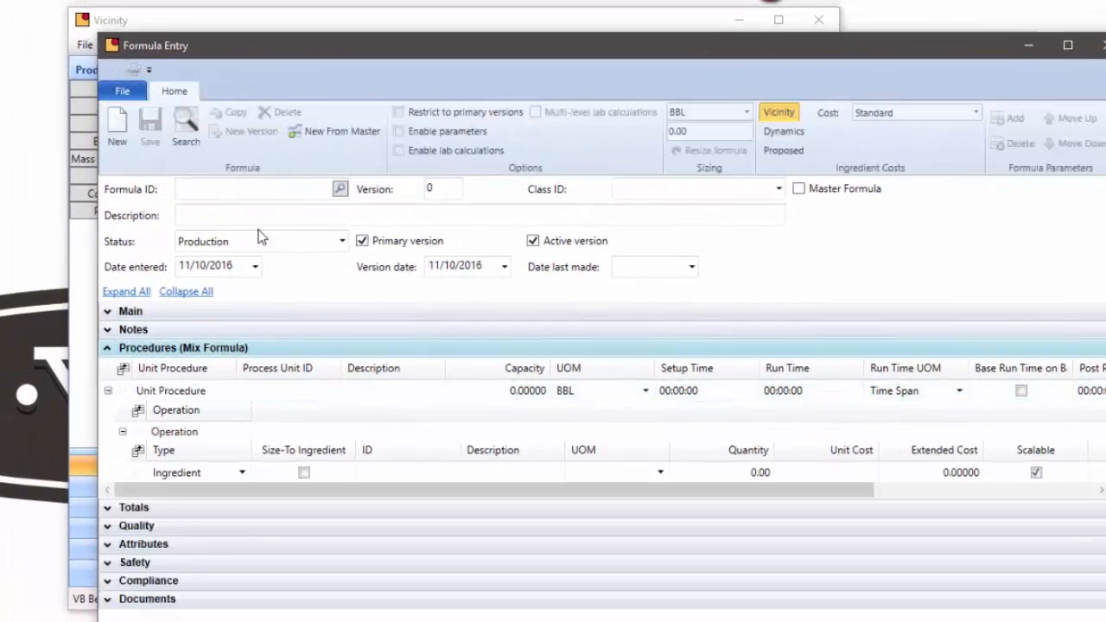
type("FE")
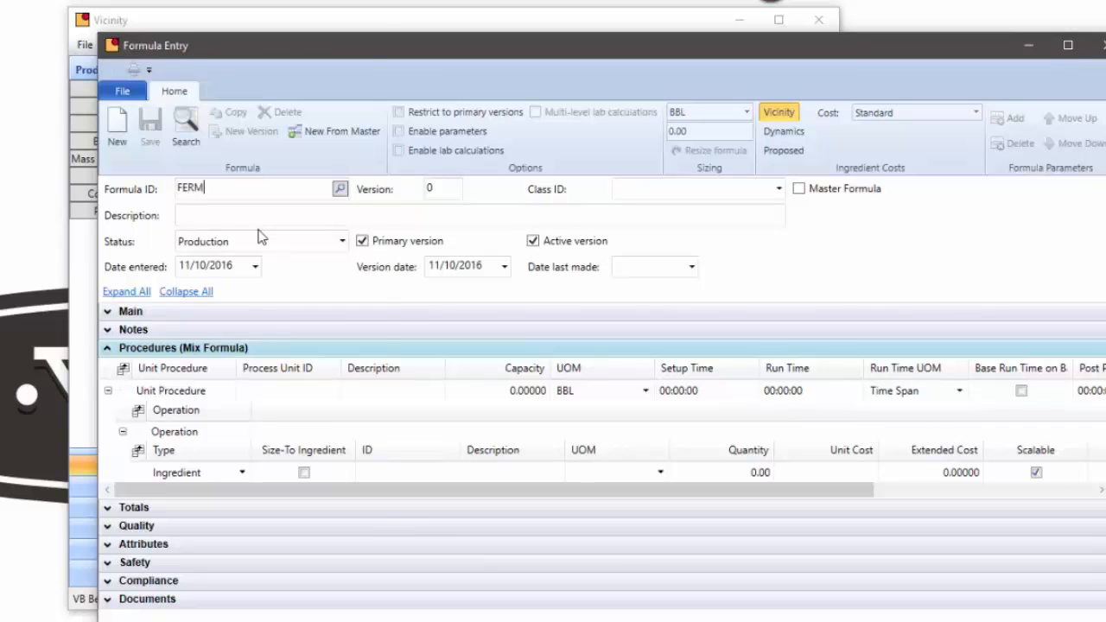
type("RM")
key("Tab")
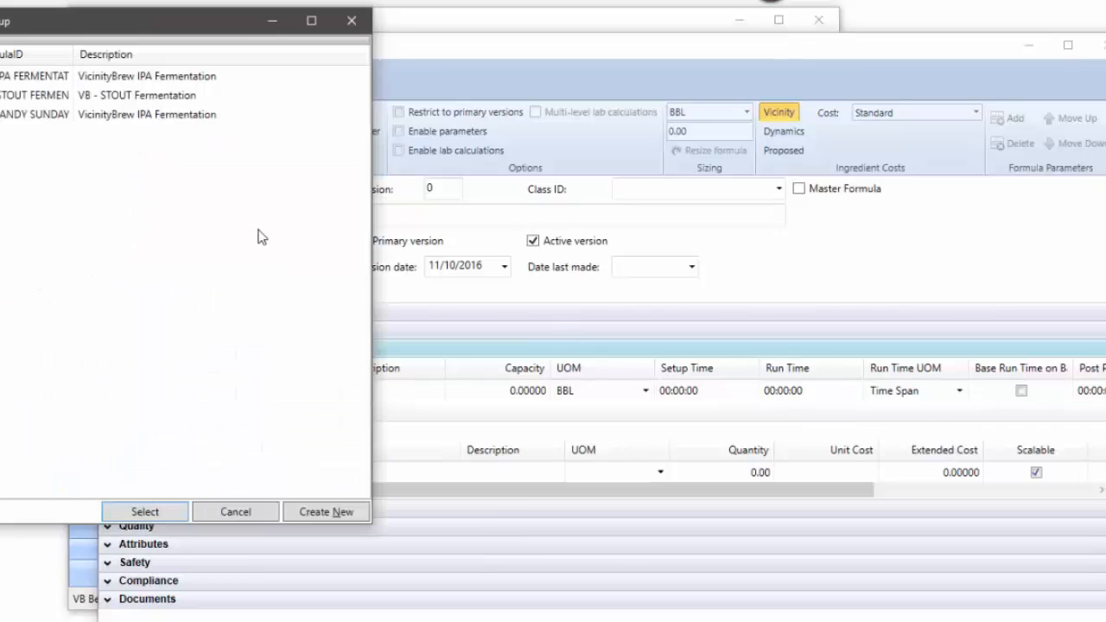
double_click(56, 82)
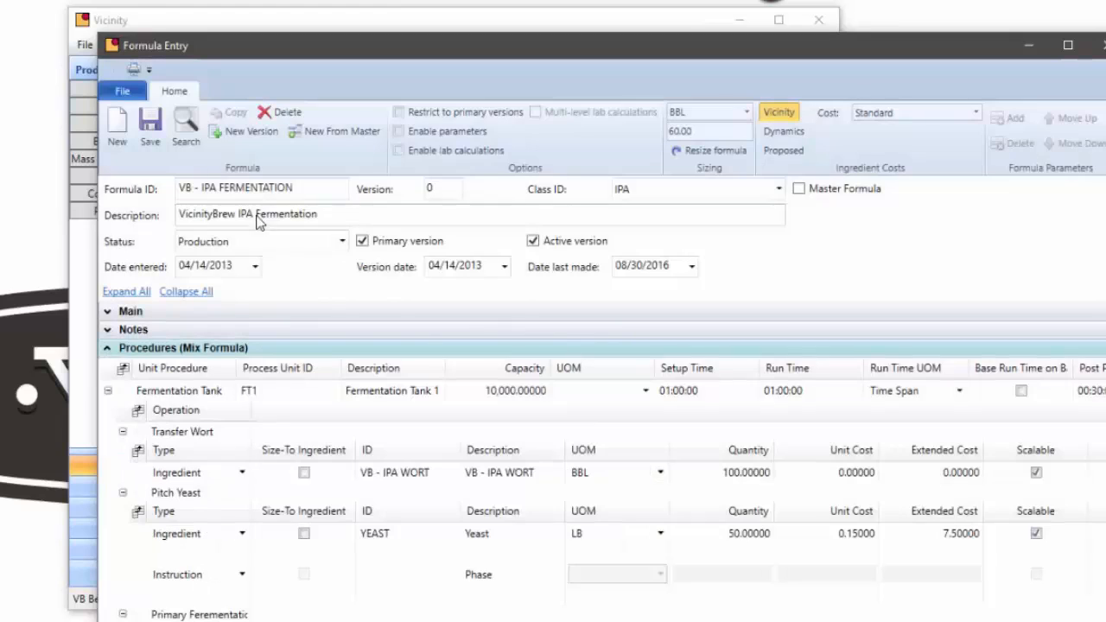
Open the Fermentation Tank's additional costs and drill into the FERMENTATION cost's setup to examine its hourly rate and labor account
left_click(160, 393)
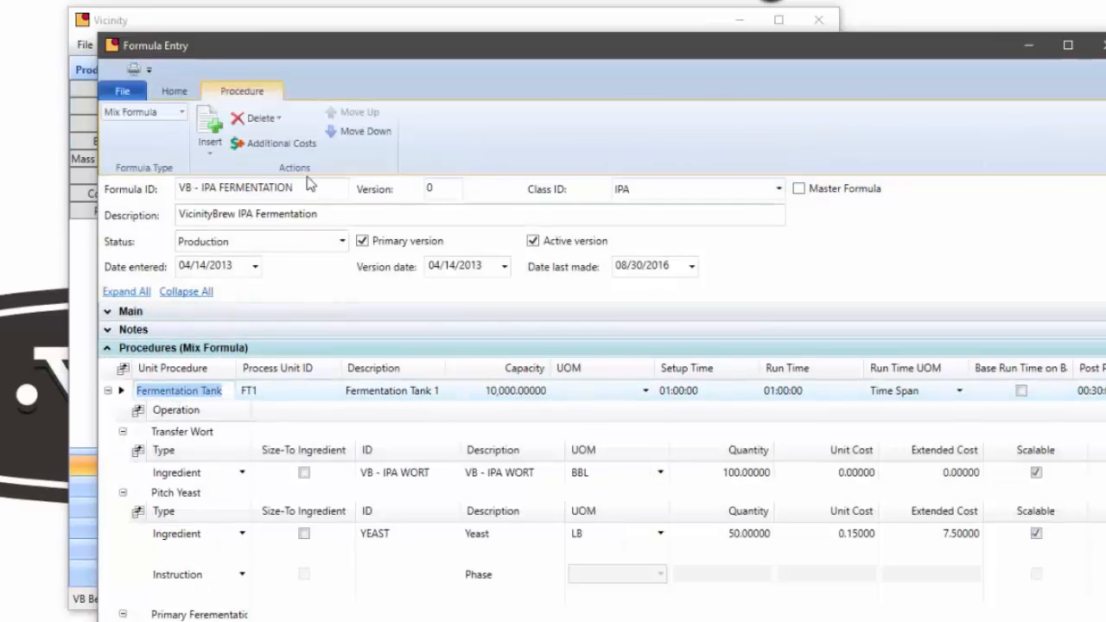
left_click(285, 148)
left_click(428, 298)
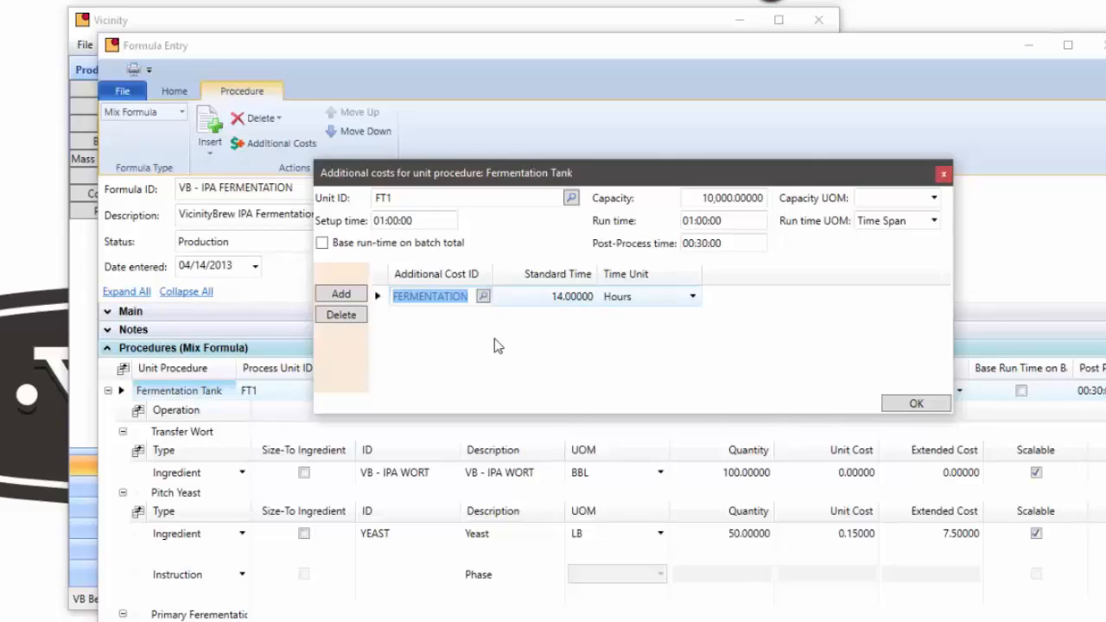
left_click(445, 295)
double_click(446, 301)
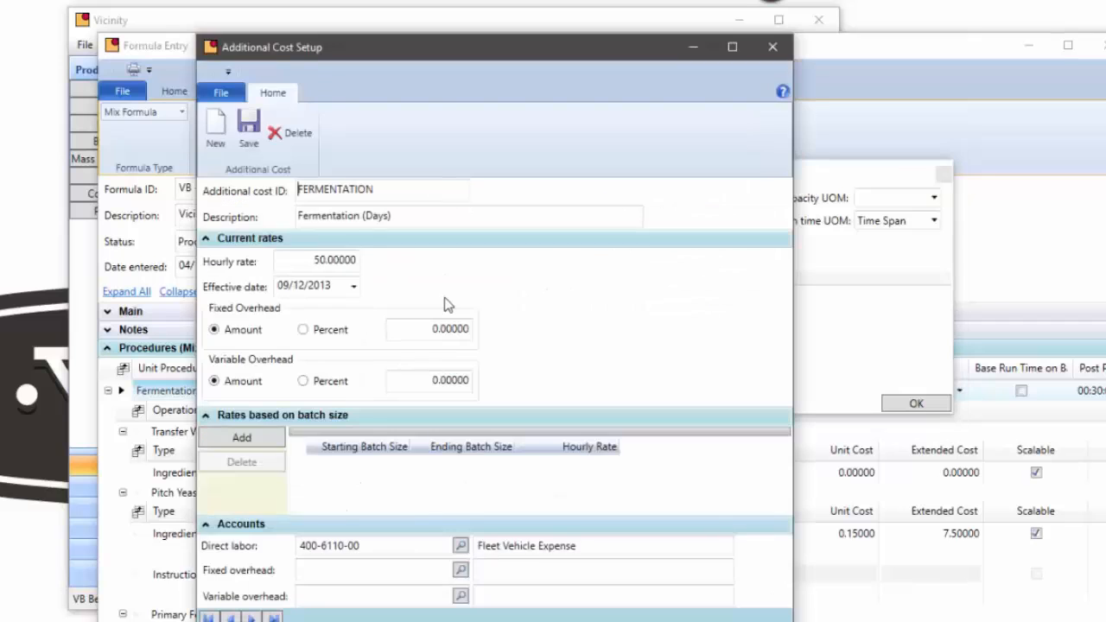
left_click(317, 261)
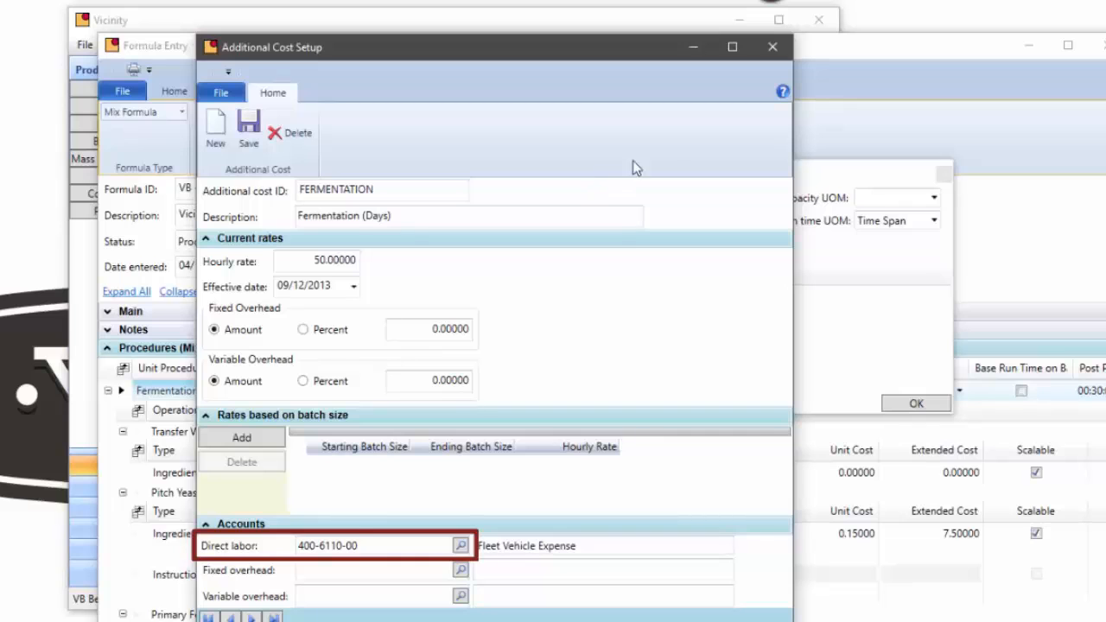
Close the cost setup, check the standard time of the FERMENTATION cost, and close the Fermentation Tank's additional costs
left_click(772, 47)
left_click(566, 298)
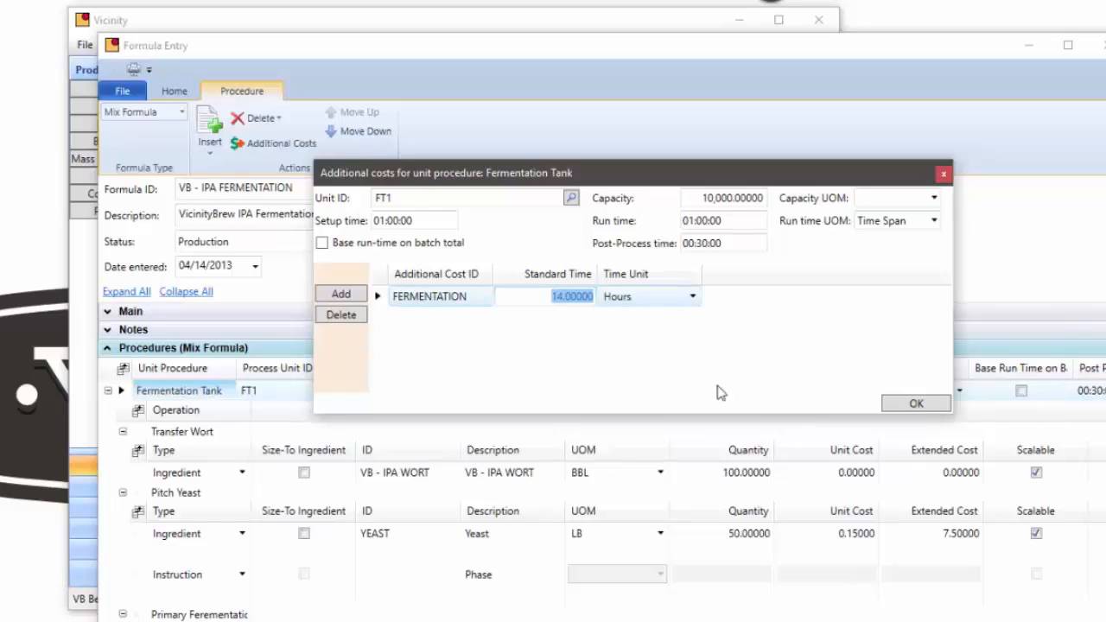
left_click(917, 406)
Open Batch Entry from the main Vicinity window and load the IPA fermentation batch WE-0488
left_click(463, 23)
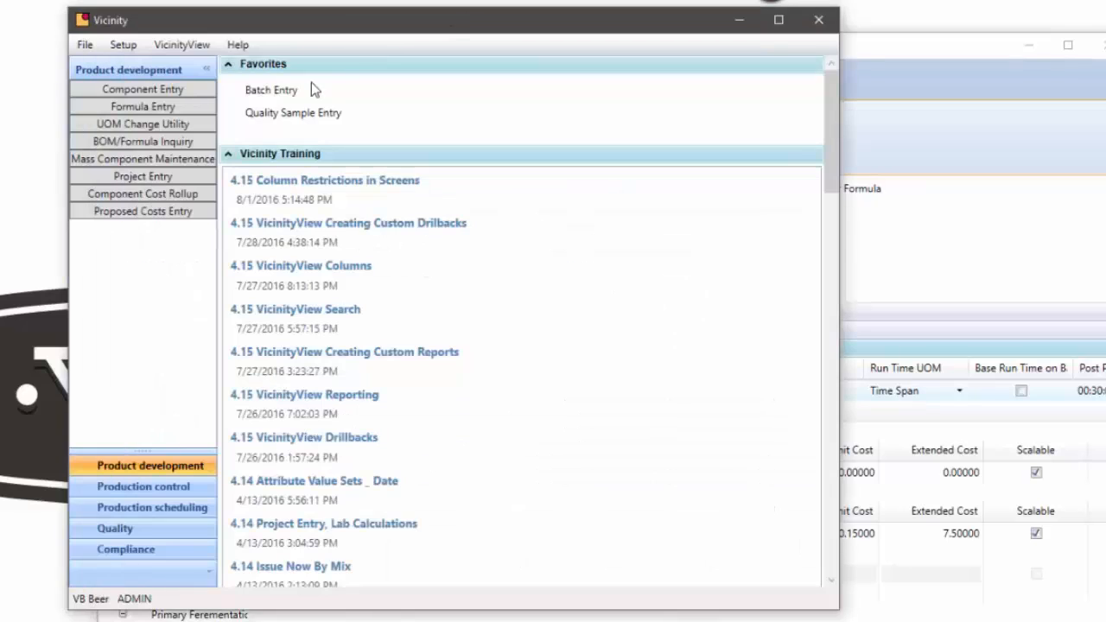
left_click(285, 91)
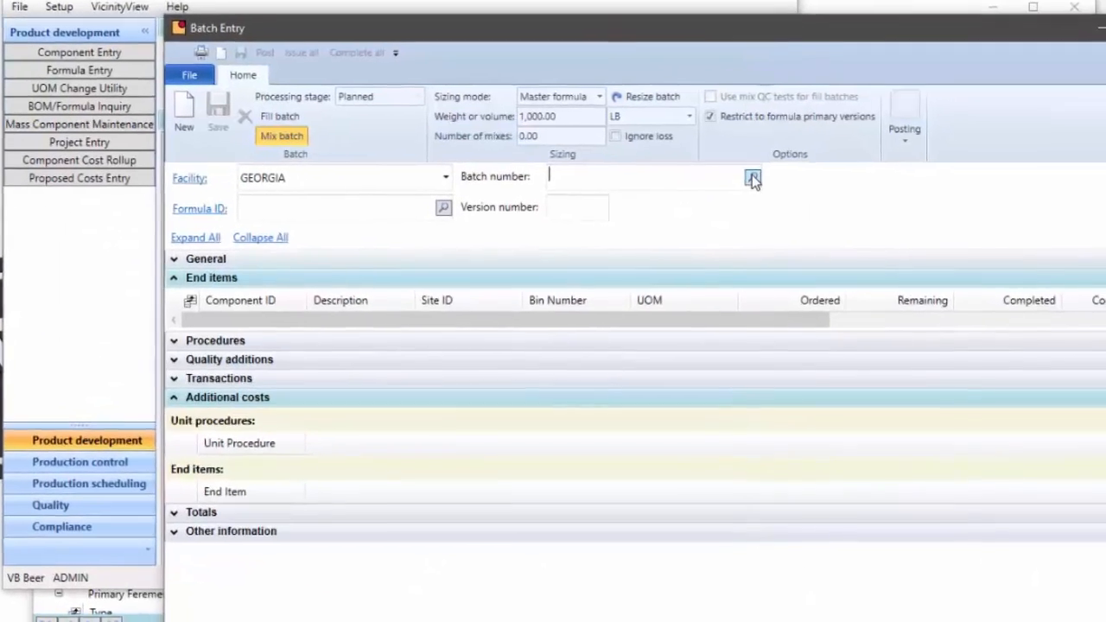
left_click(751, 177)
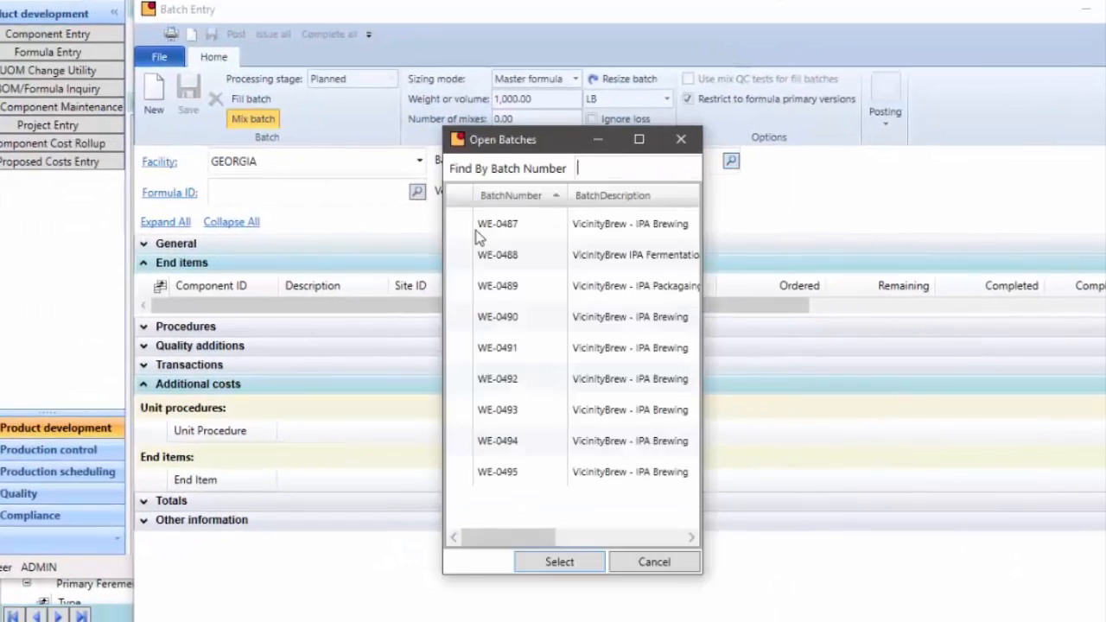
left_click(628, 276)
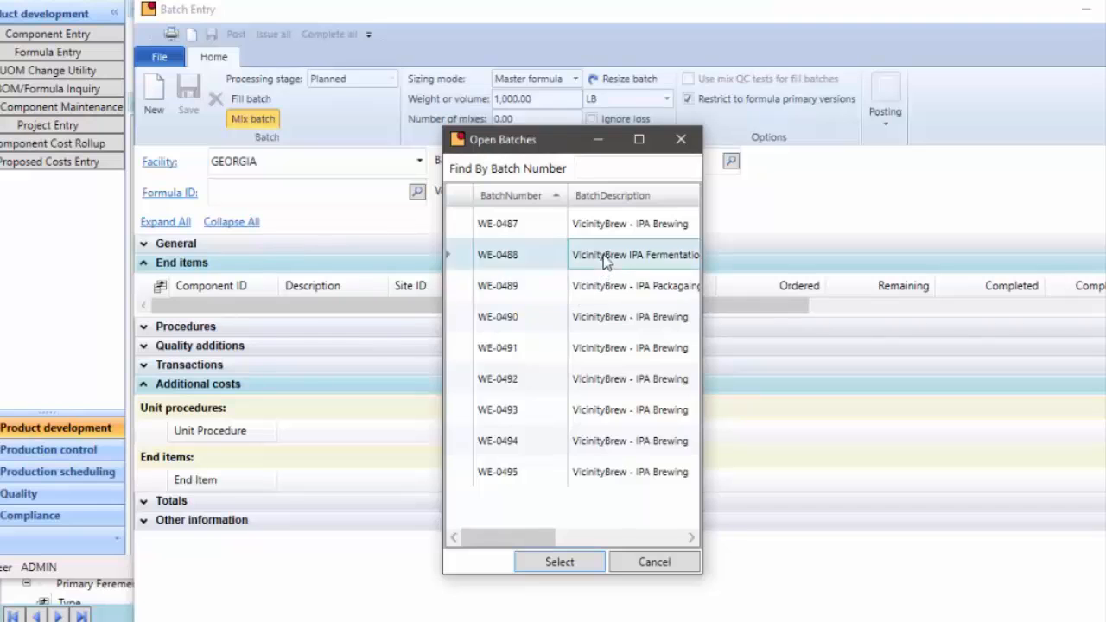
double_click(605, 261)
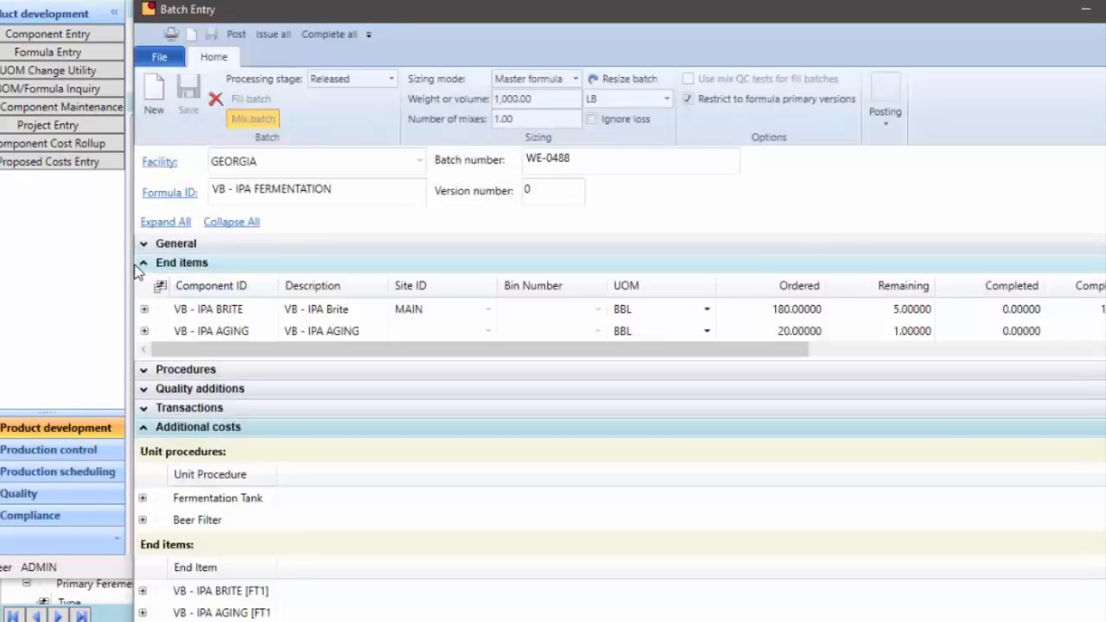
Collapse the end items and expand the Fermentation Tank's additional costs to examine the FERMENTATION standard hours
left_click(144, 263)
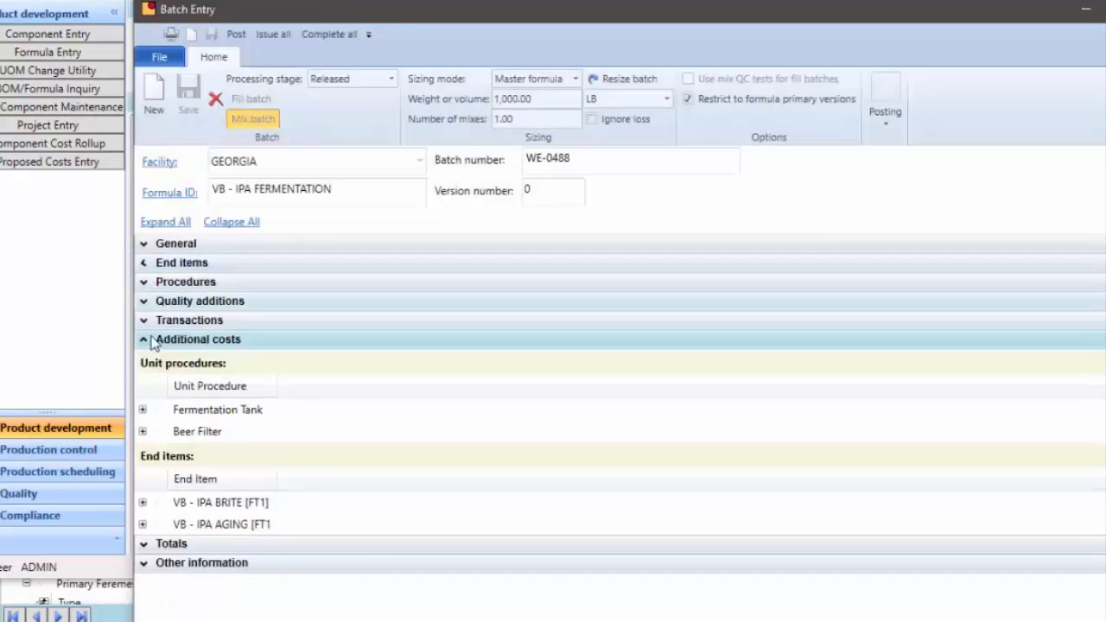
left_click(142, 409)
left_click(251, 455)
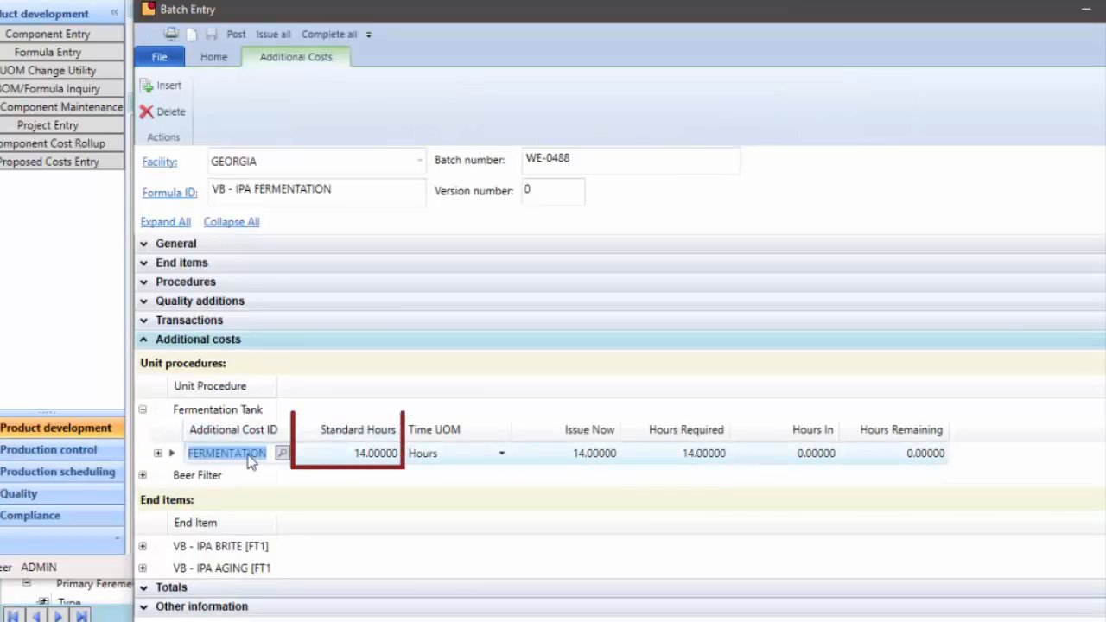
left_click(361, 453)
Try 16 Issue Now hours for the FERMENTATION additional cost and set them back to 14
left_click(593, 455)
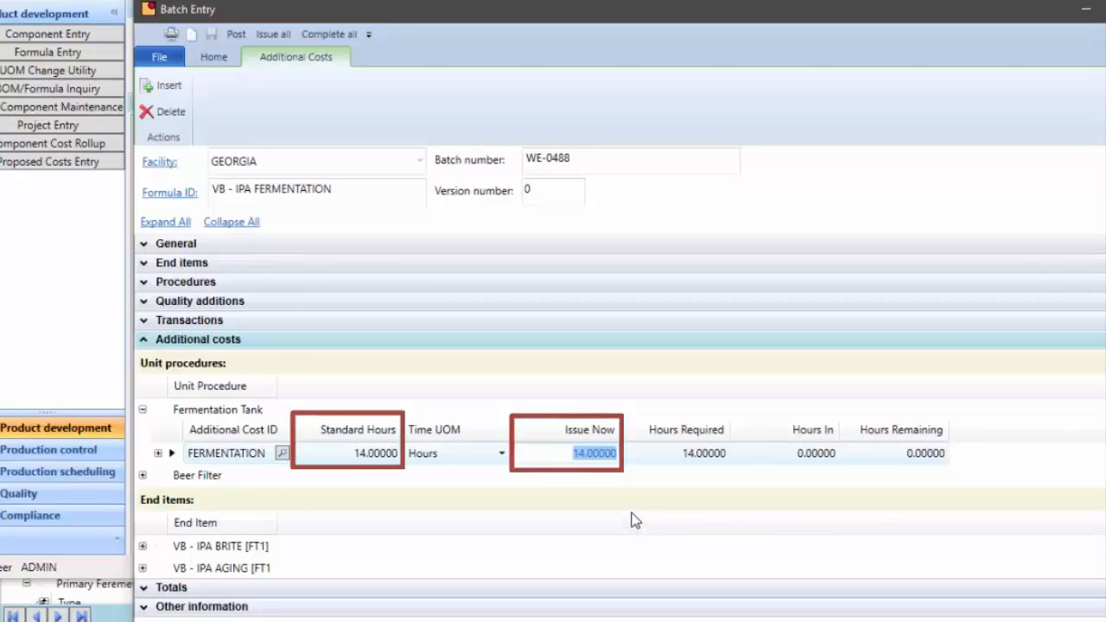
type("16.")
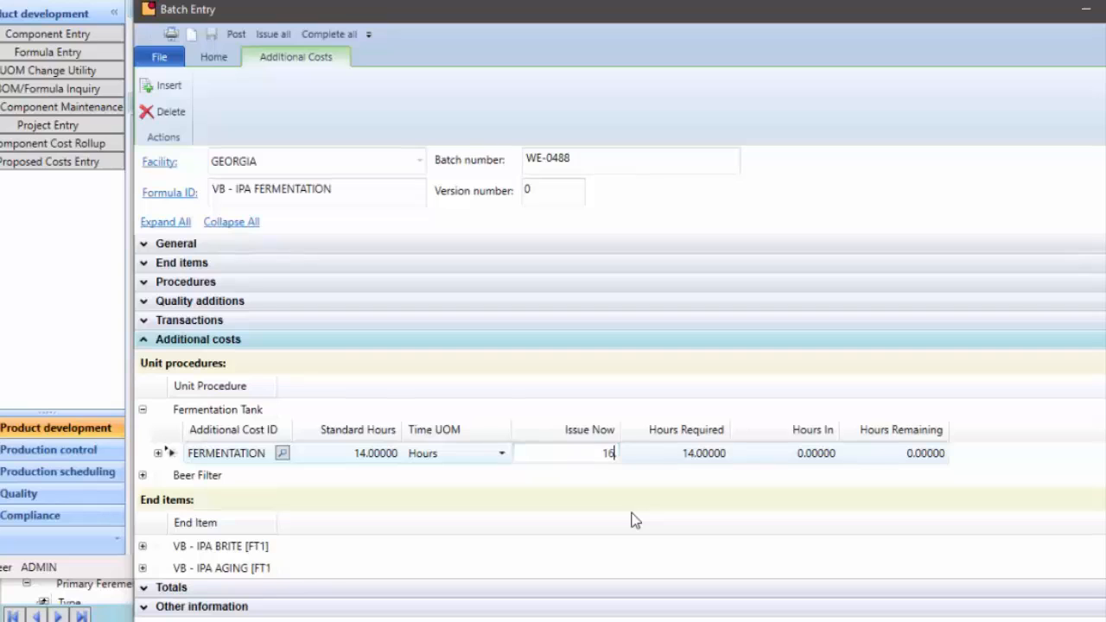
key("Tab")
key("shift+Tab")
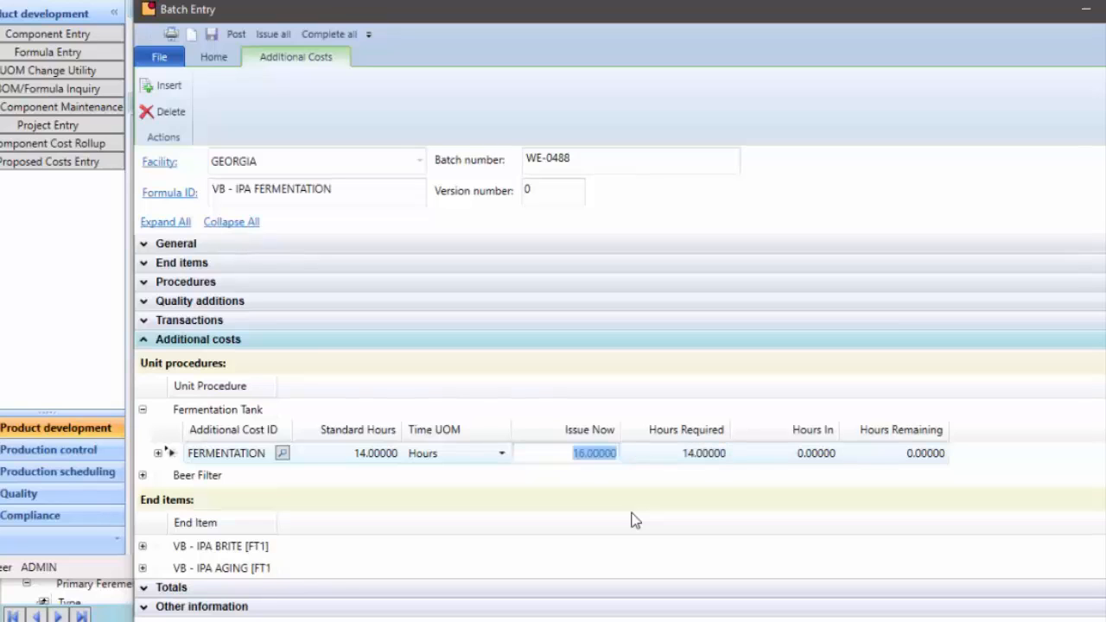
type("14")
key("Tab")
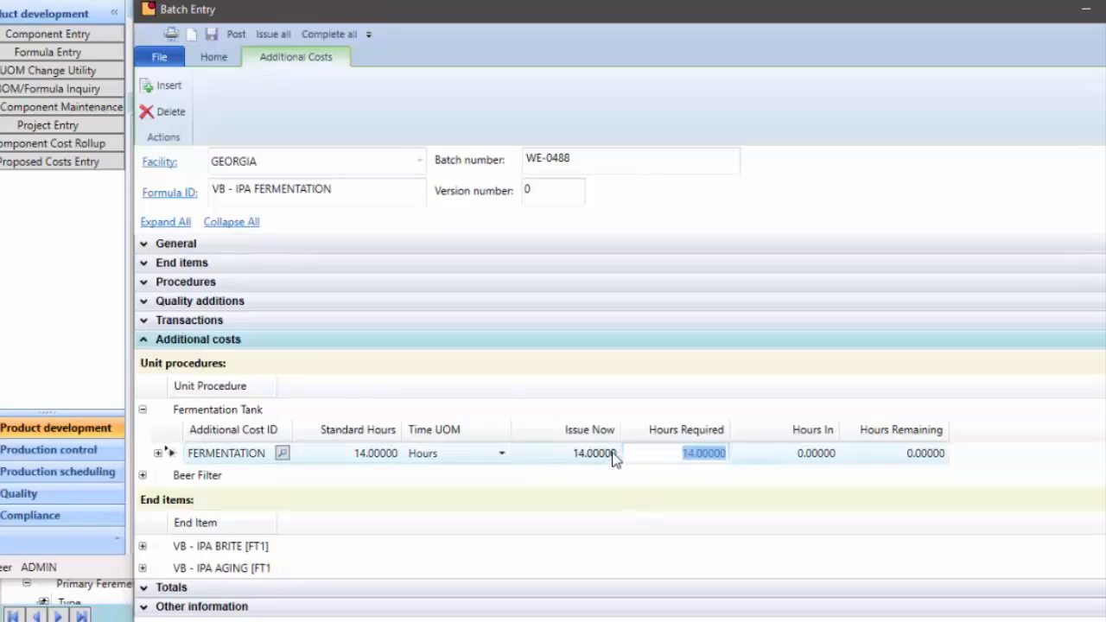
Collapse the additional costs and expand the totals to examine the fermentation batch's required and issue-now costs
left_click(145, 340)
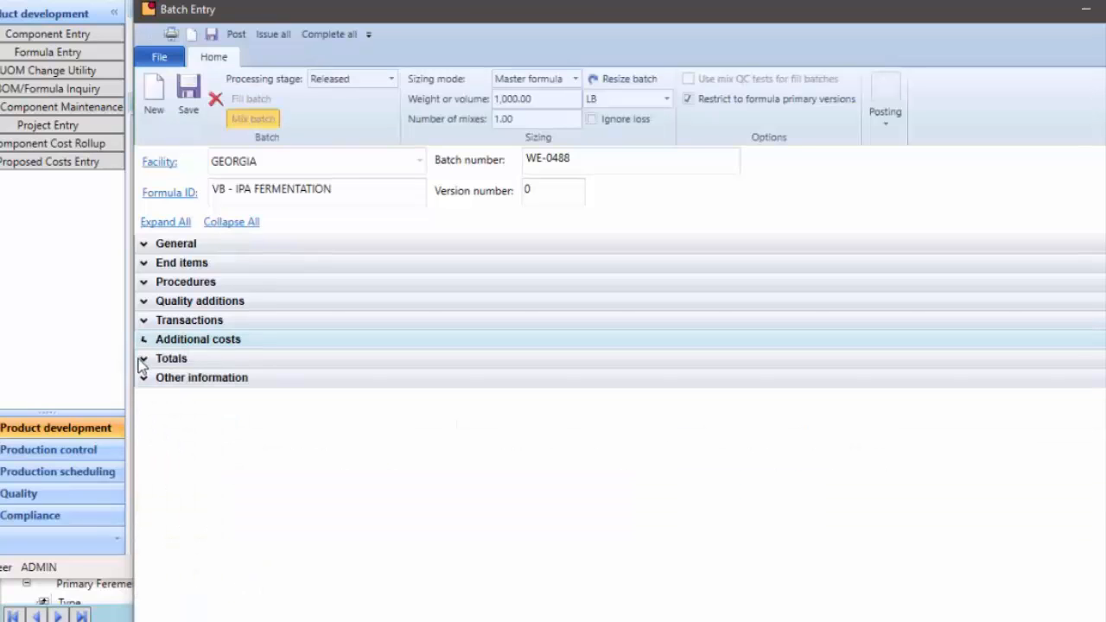
left_click(144, 357)
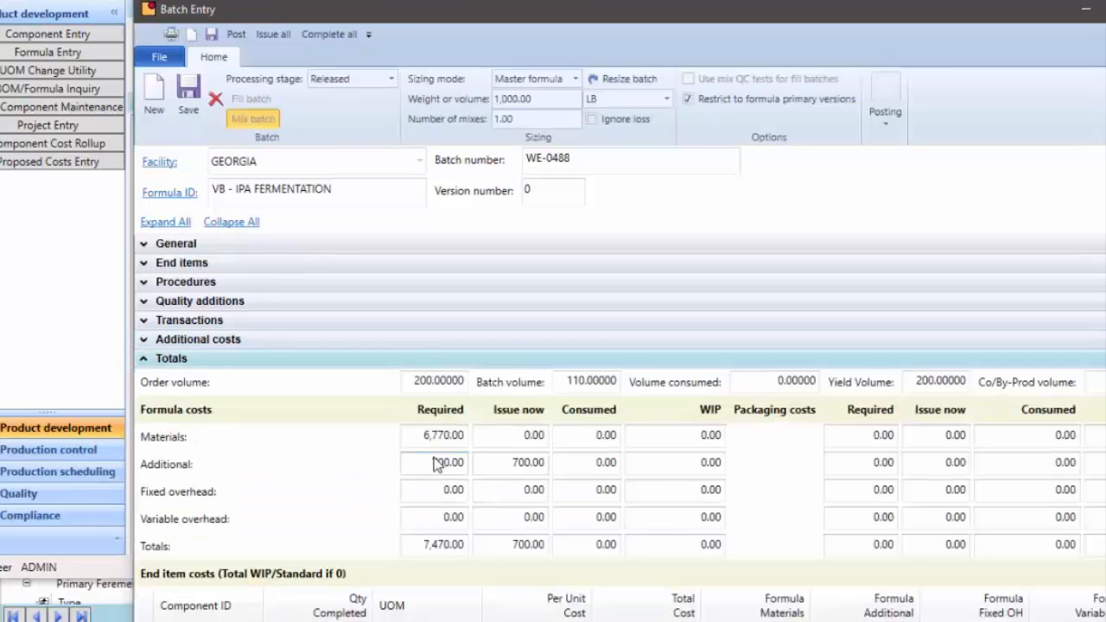